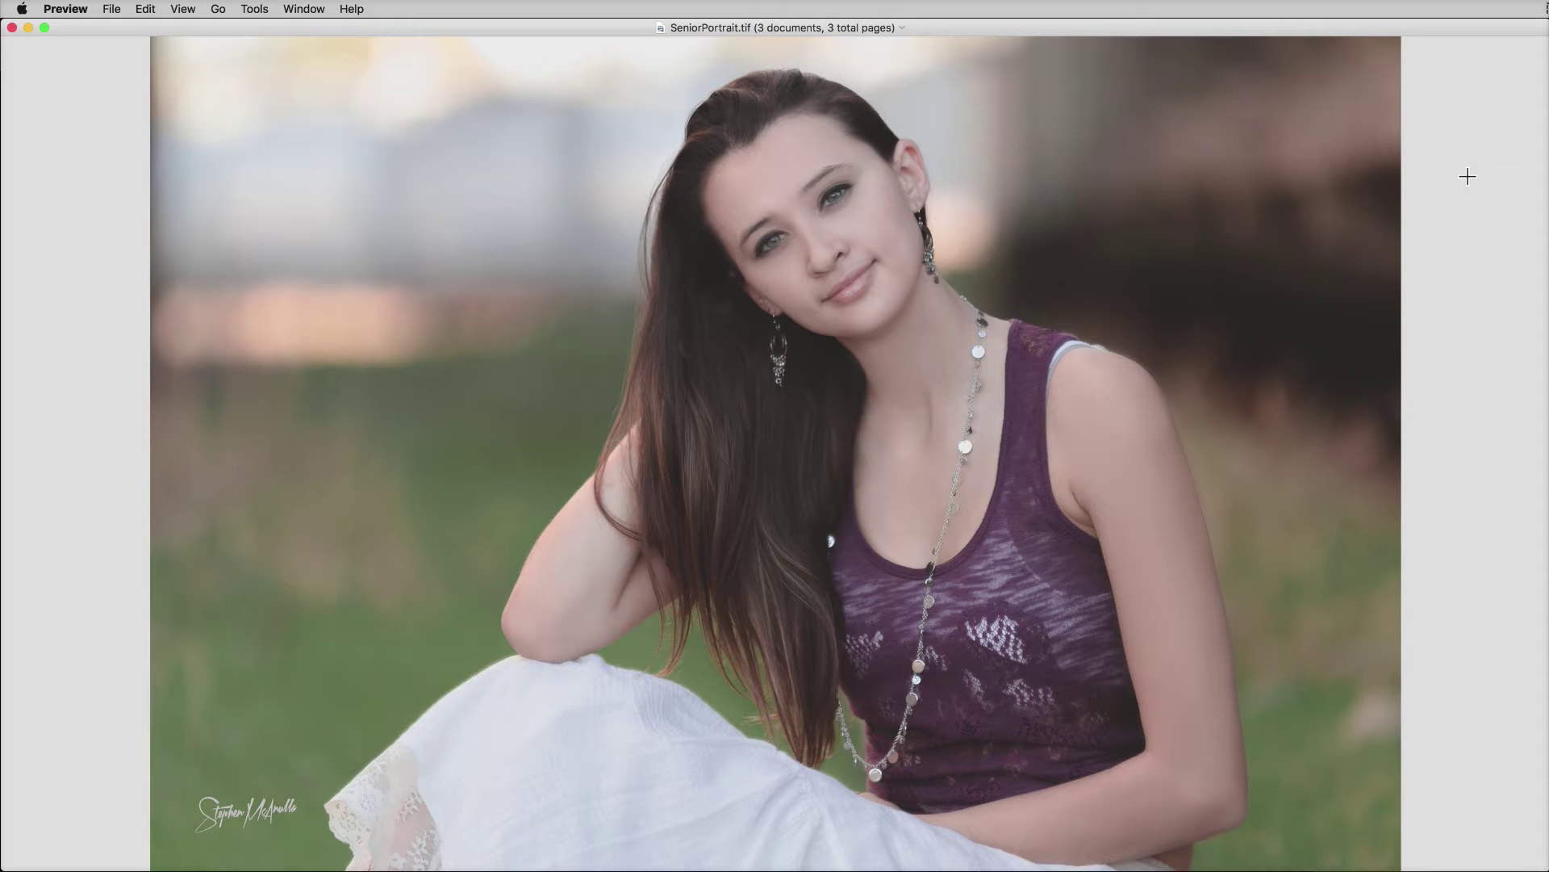
Step: Step through the open sample TIFFs in Preview, past the factory and newborn photos
key("Down")
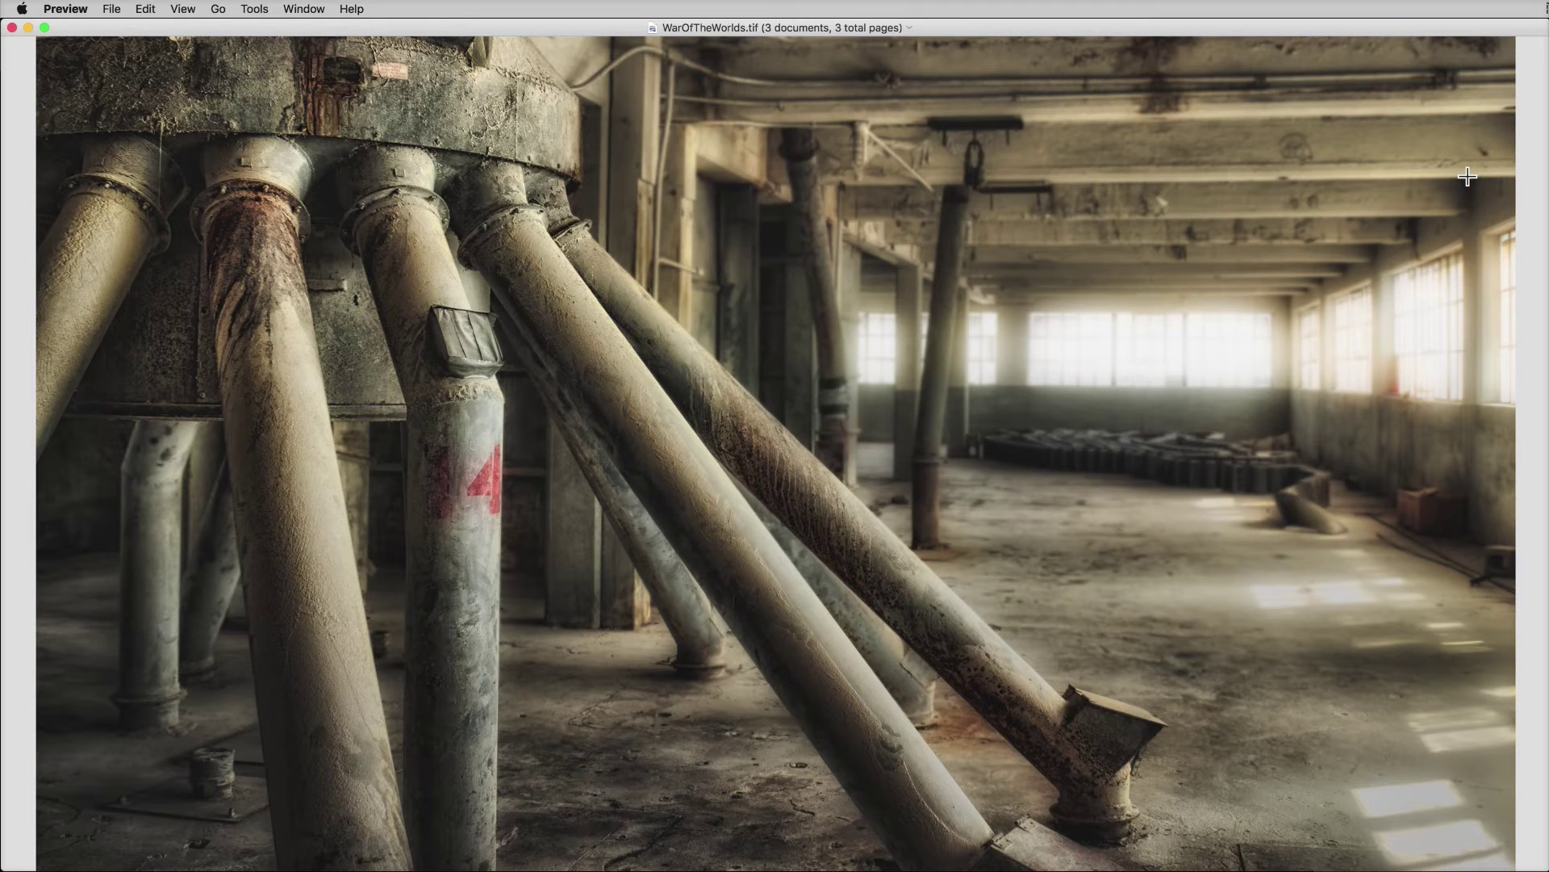
key("Left")
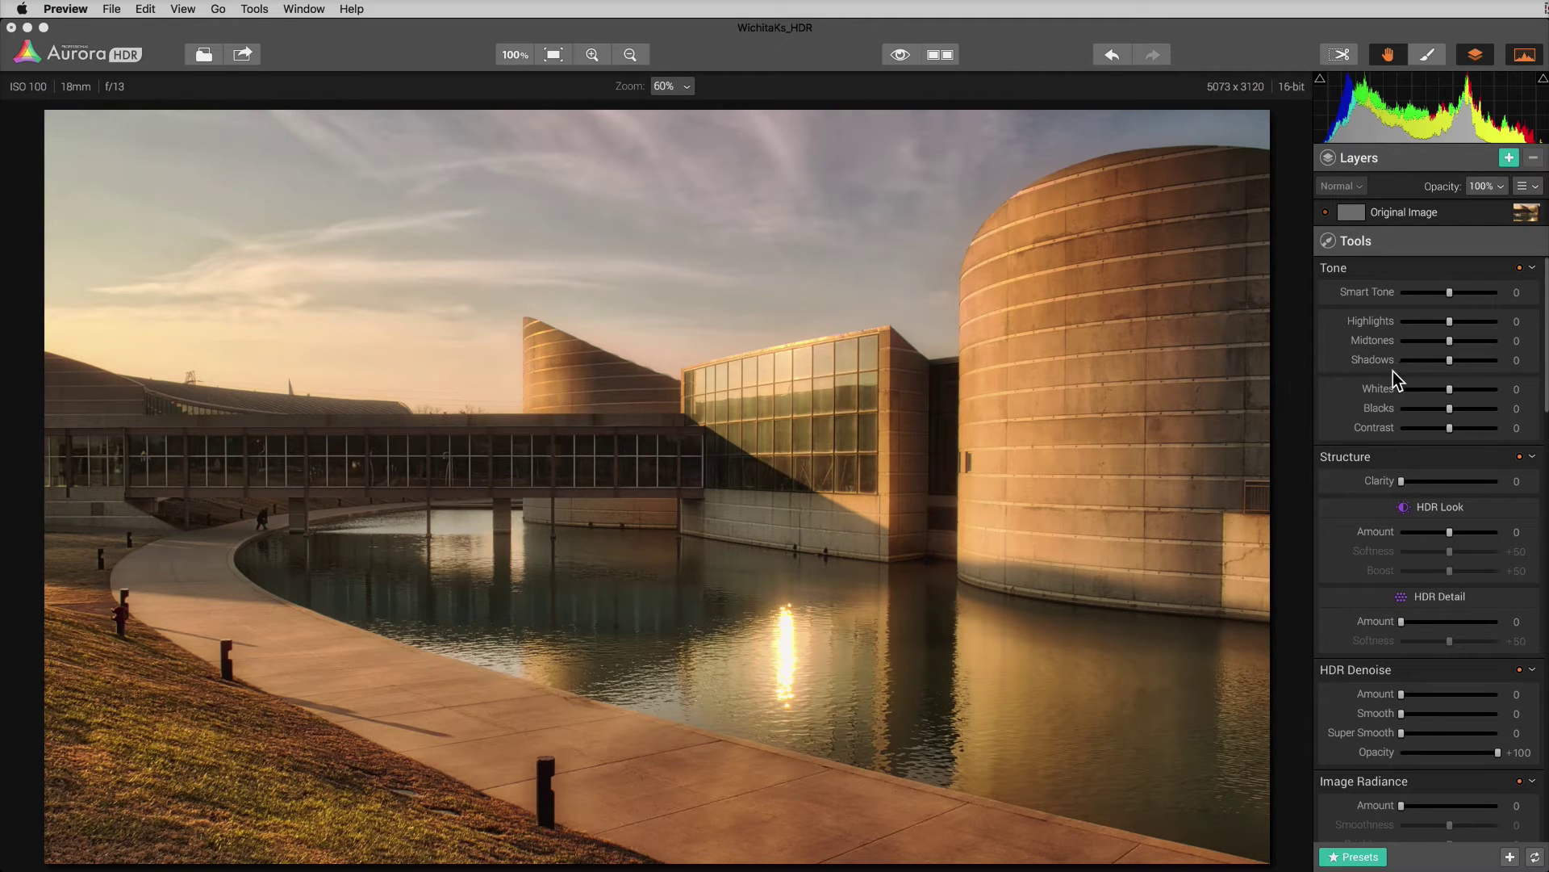
Step: Scroll the Tools panel past Glow and Top & Bottom Lighting to Tone Curve and Color Toning
scroll(1393, 371, "down", 15)
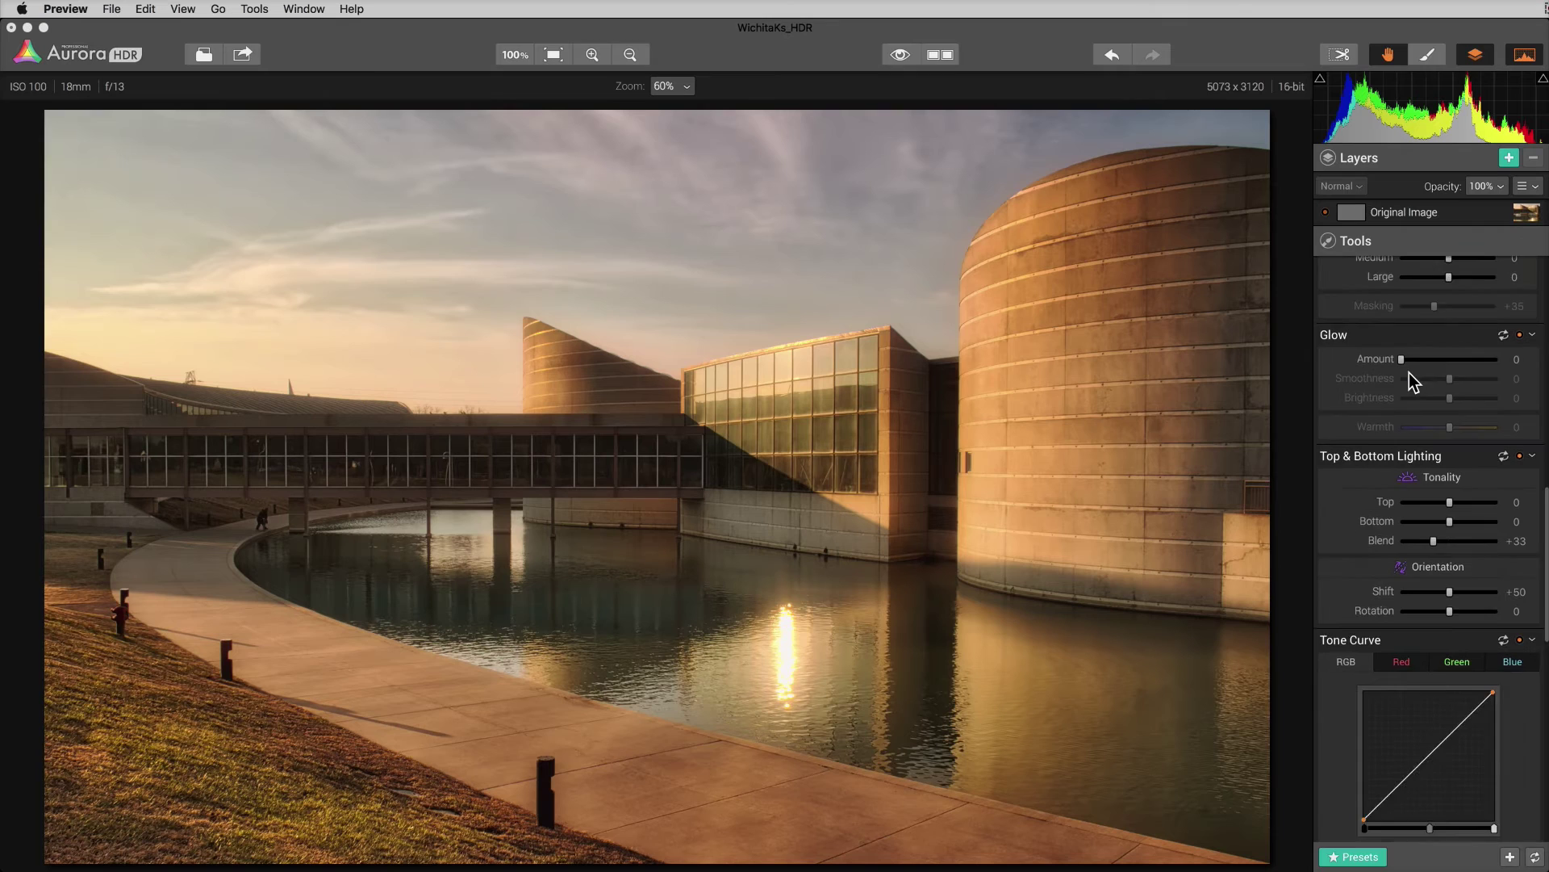
scroll(1409, 372, "down", 5)
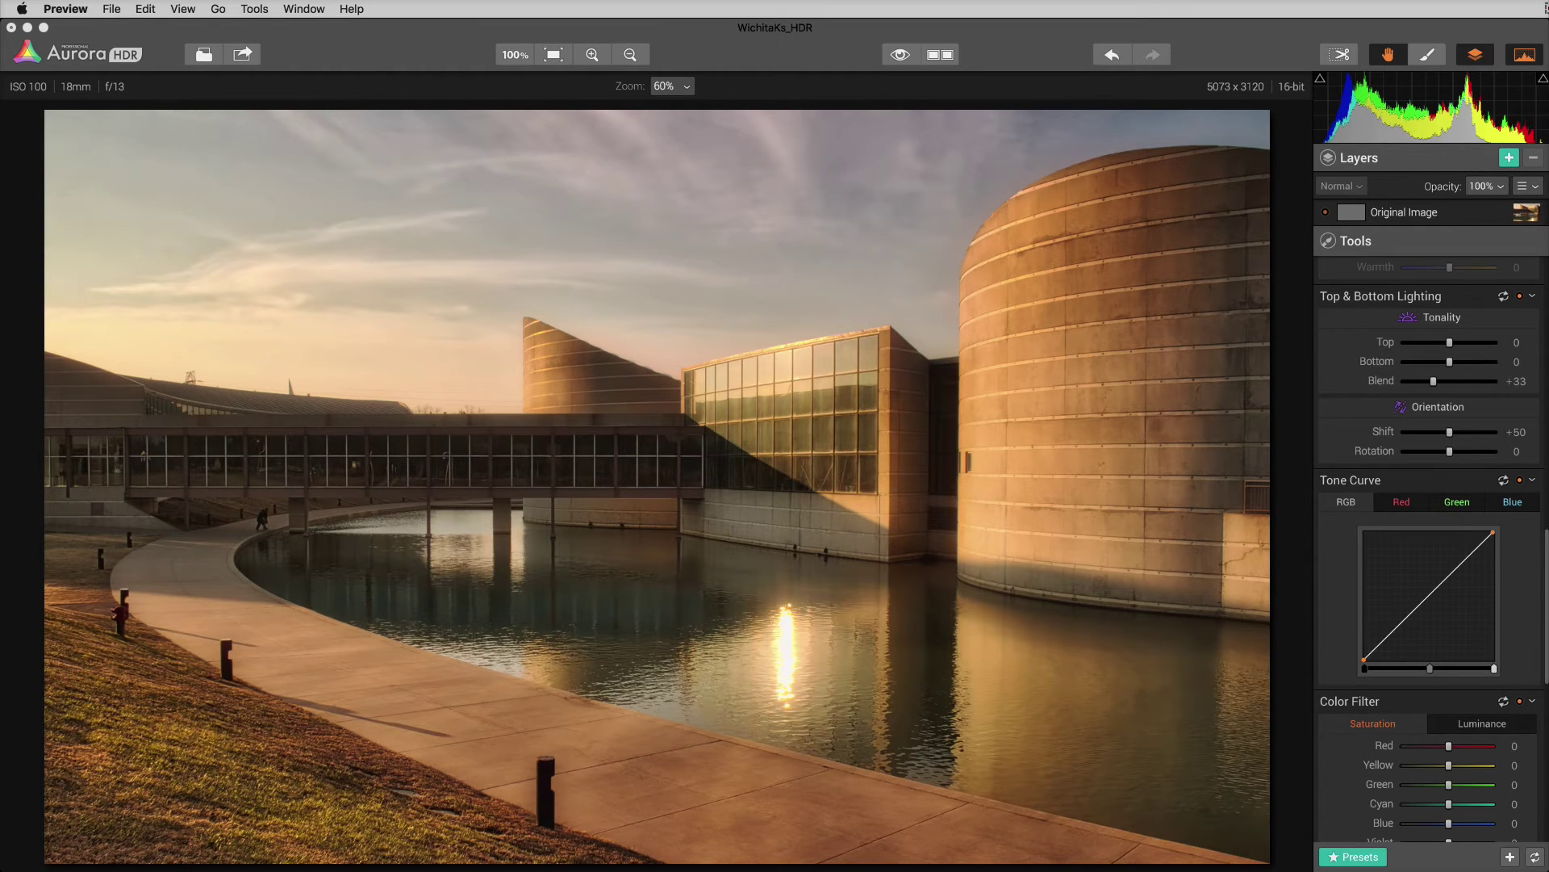
mouse_move(1545, 594)
left_mouse_down()
mouse_move(1536, 694)
mouse_move(1543, 605)
left_mouse_up()
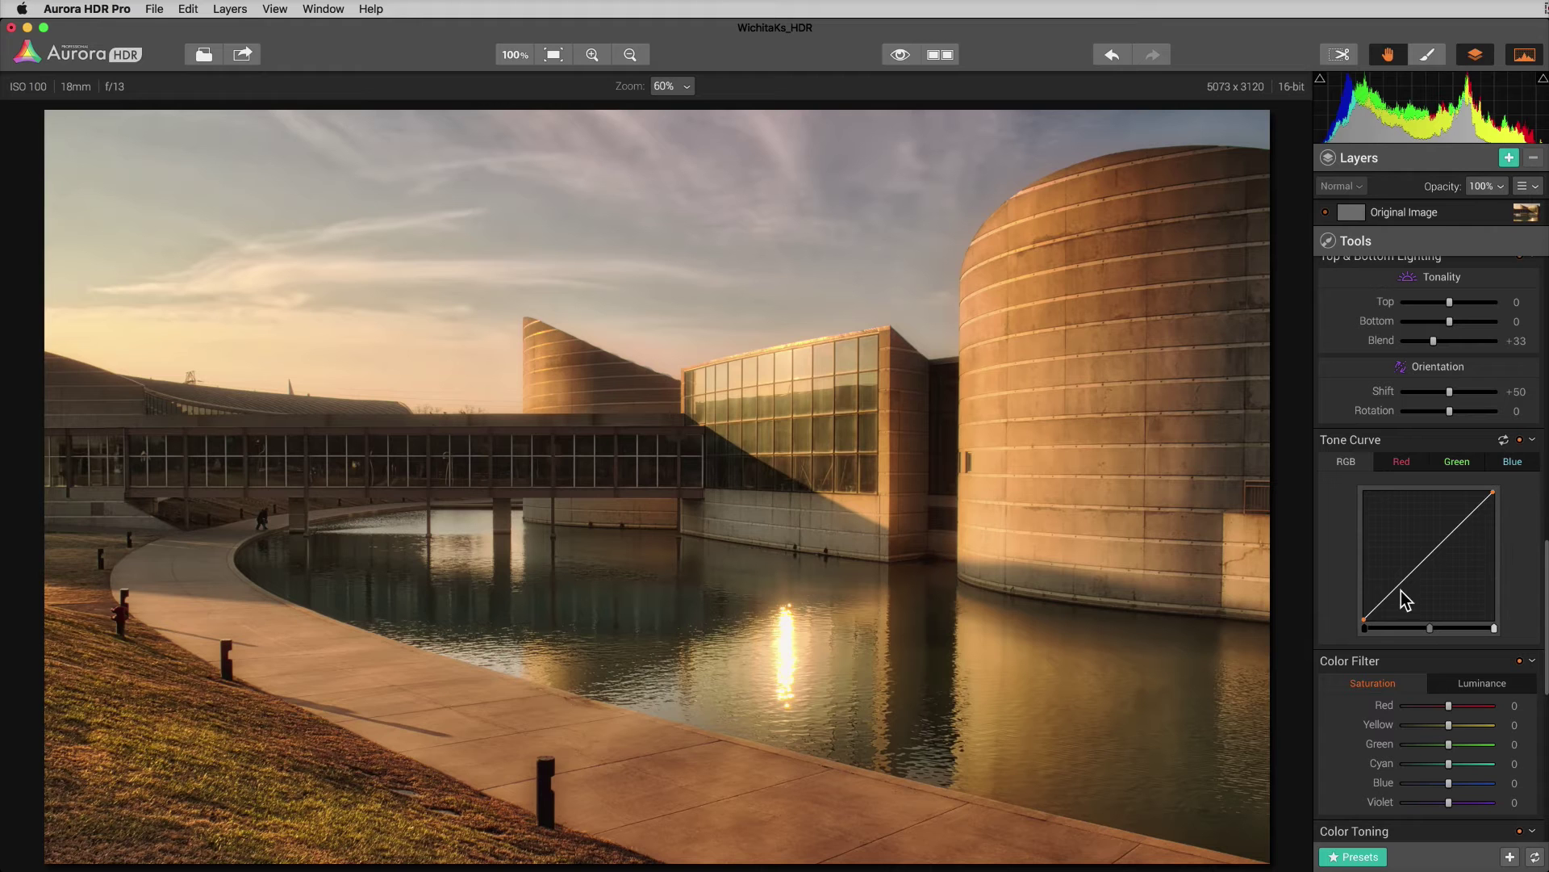
Step: Add lower and upper RGB tone-curve points and adjust them into a gentle S-curve
left_click_drag(1405, 581, 1404, 587)
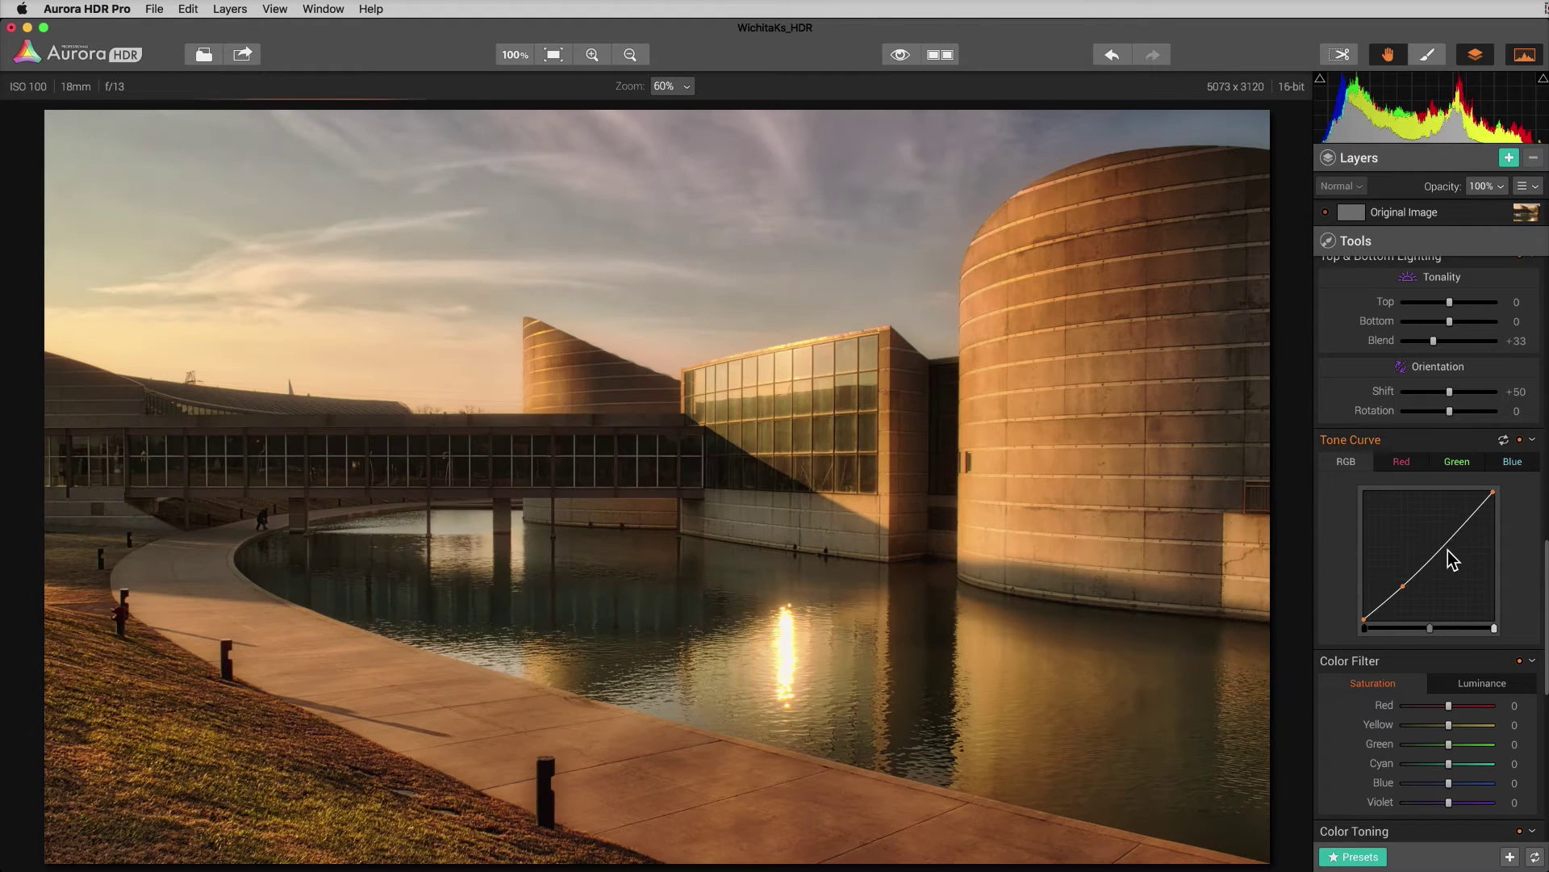
left_click(1463, 526)
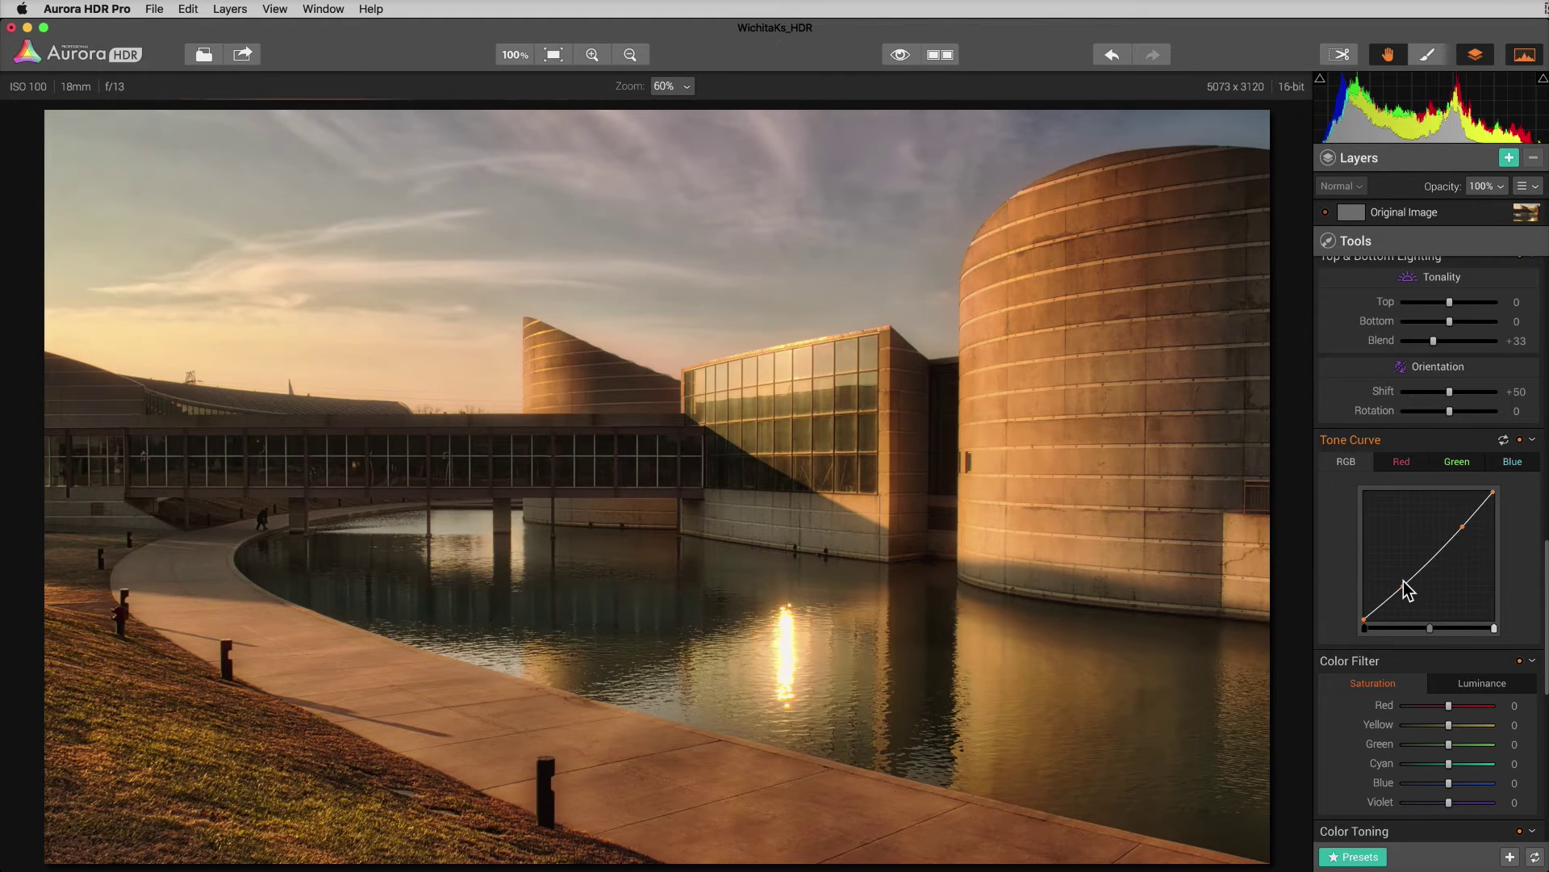
left_click_drag(1402, 584, 1401, 583)
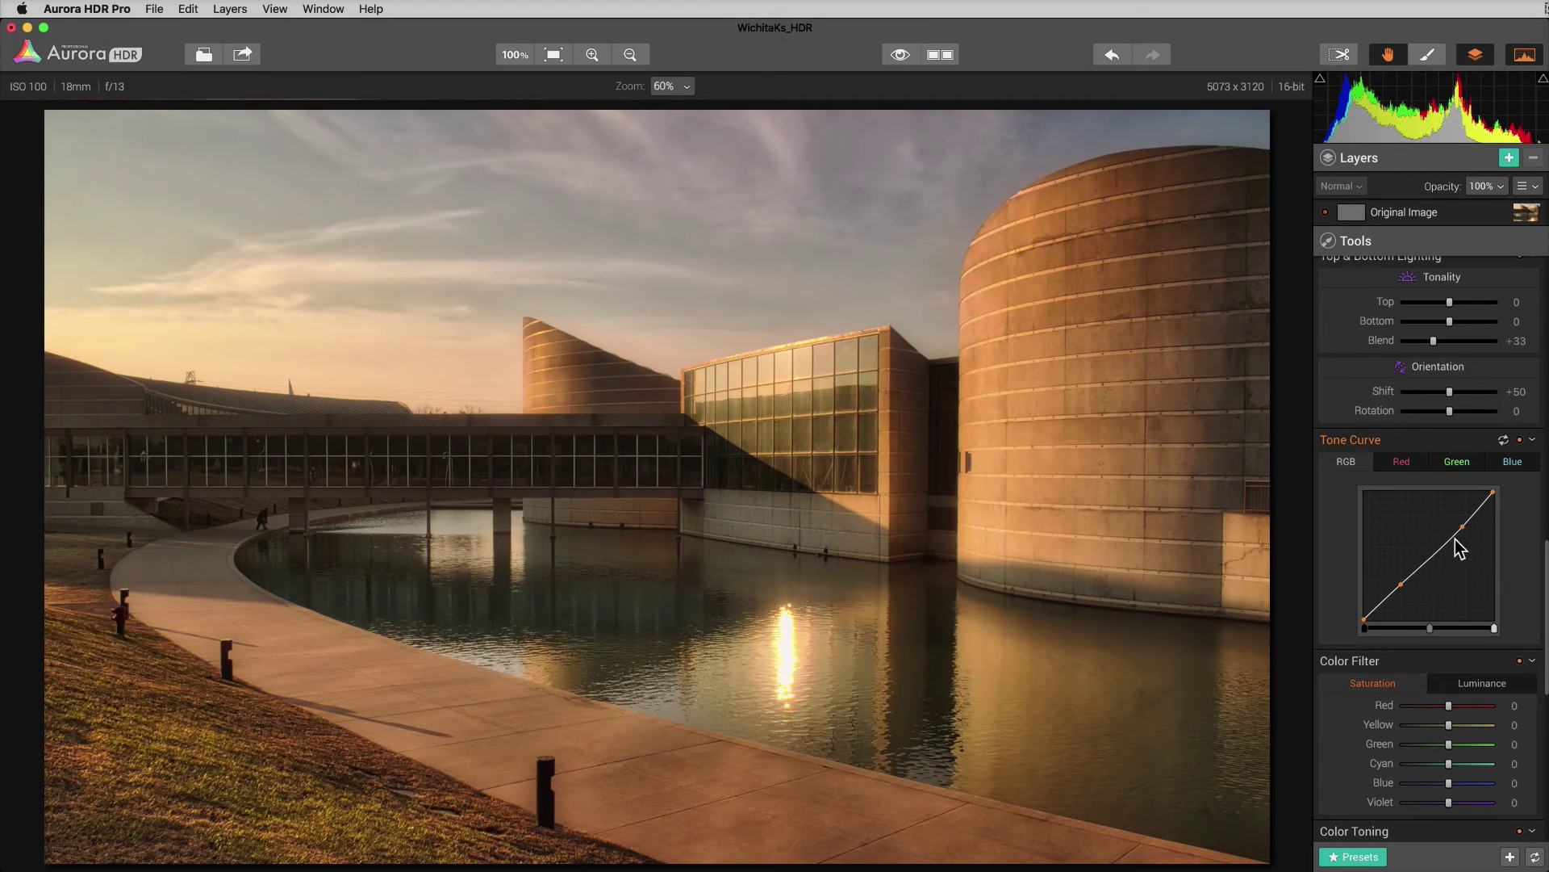
left_click_drag(1462, 534, 1459, 525)
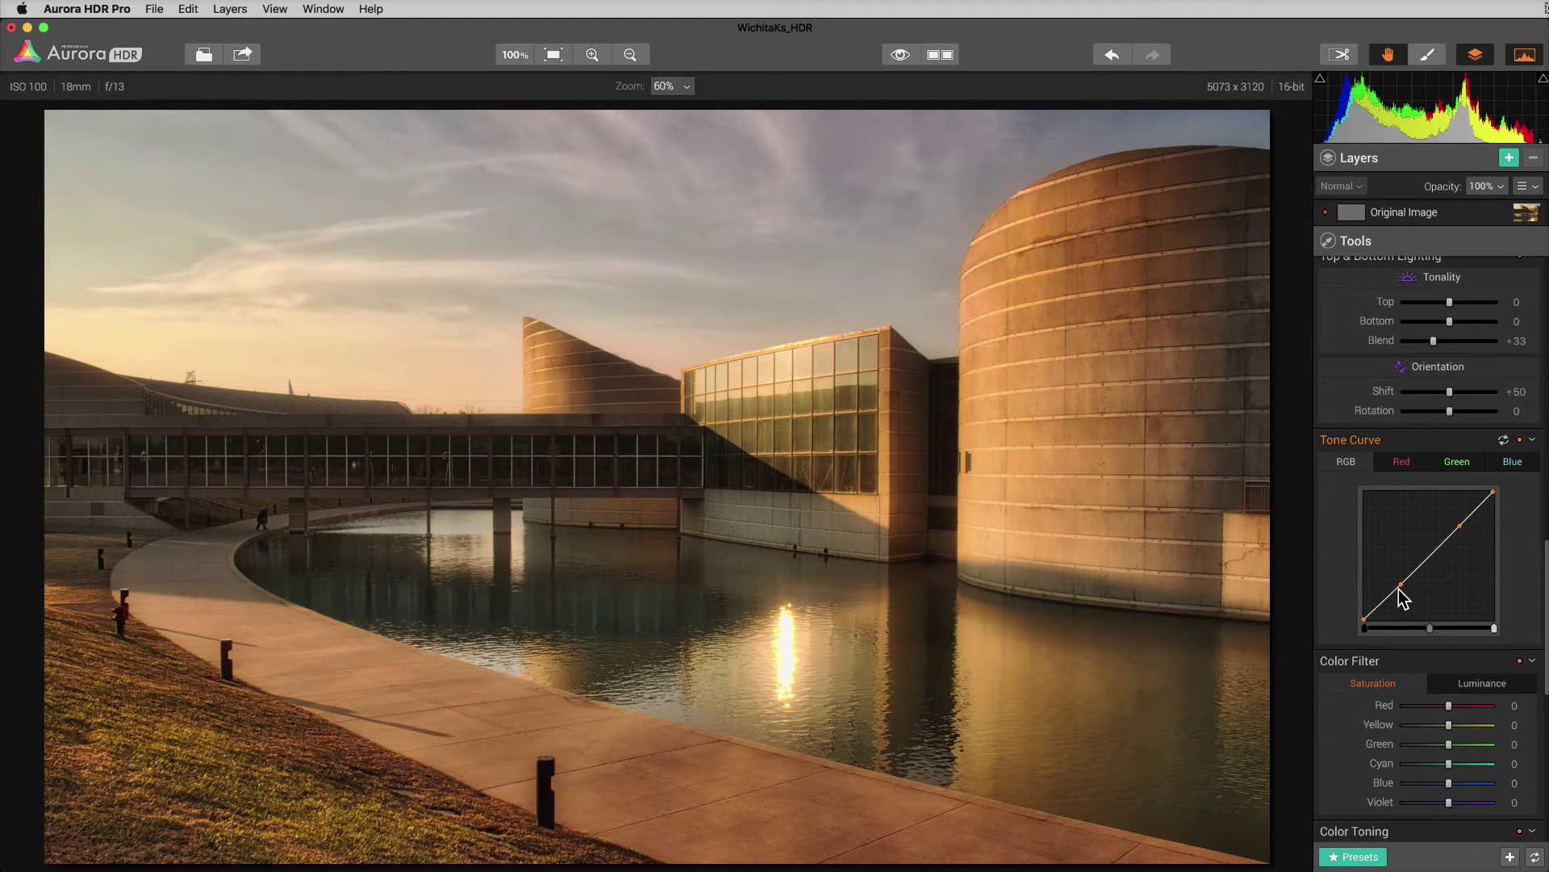
left_click_drag(1401, 585, 1404, 587)
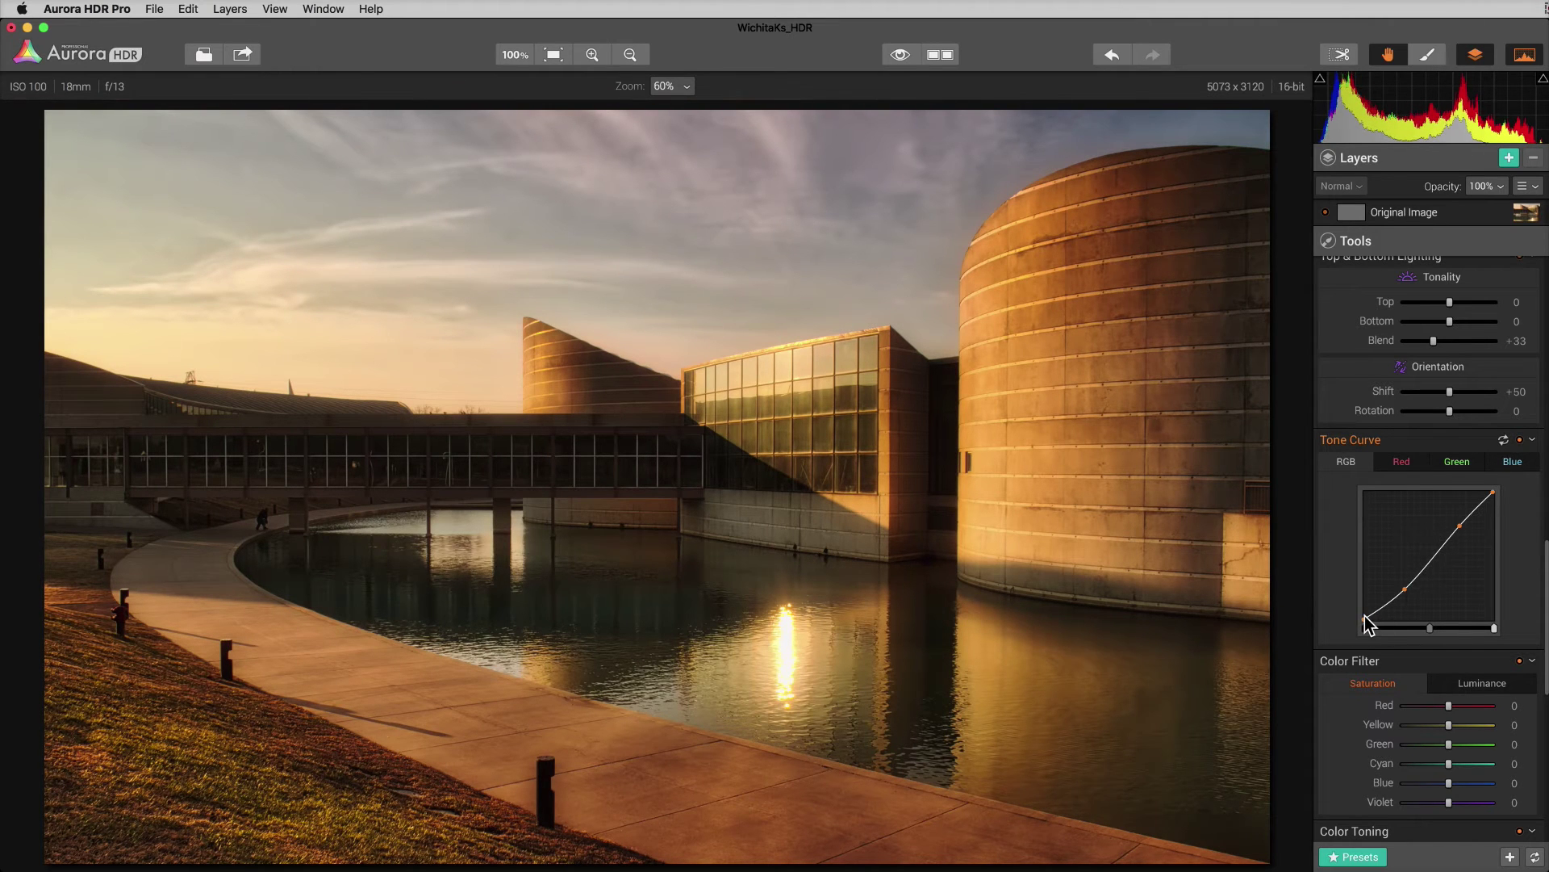
Step: Raise the tone curve's black endpoint to lift the shadows for a faded look
left_click_drag(1365, 617, 1363, 611)
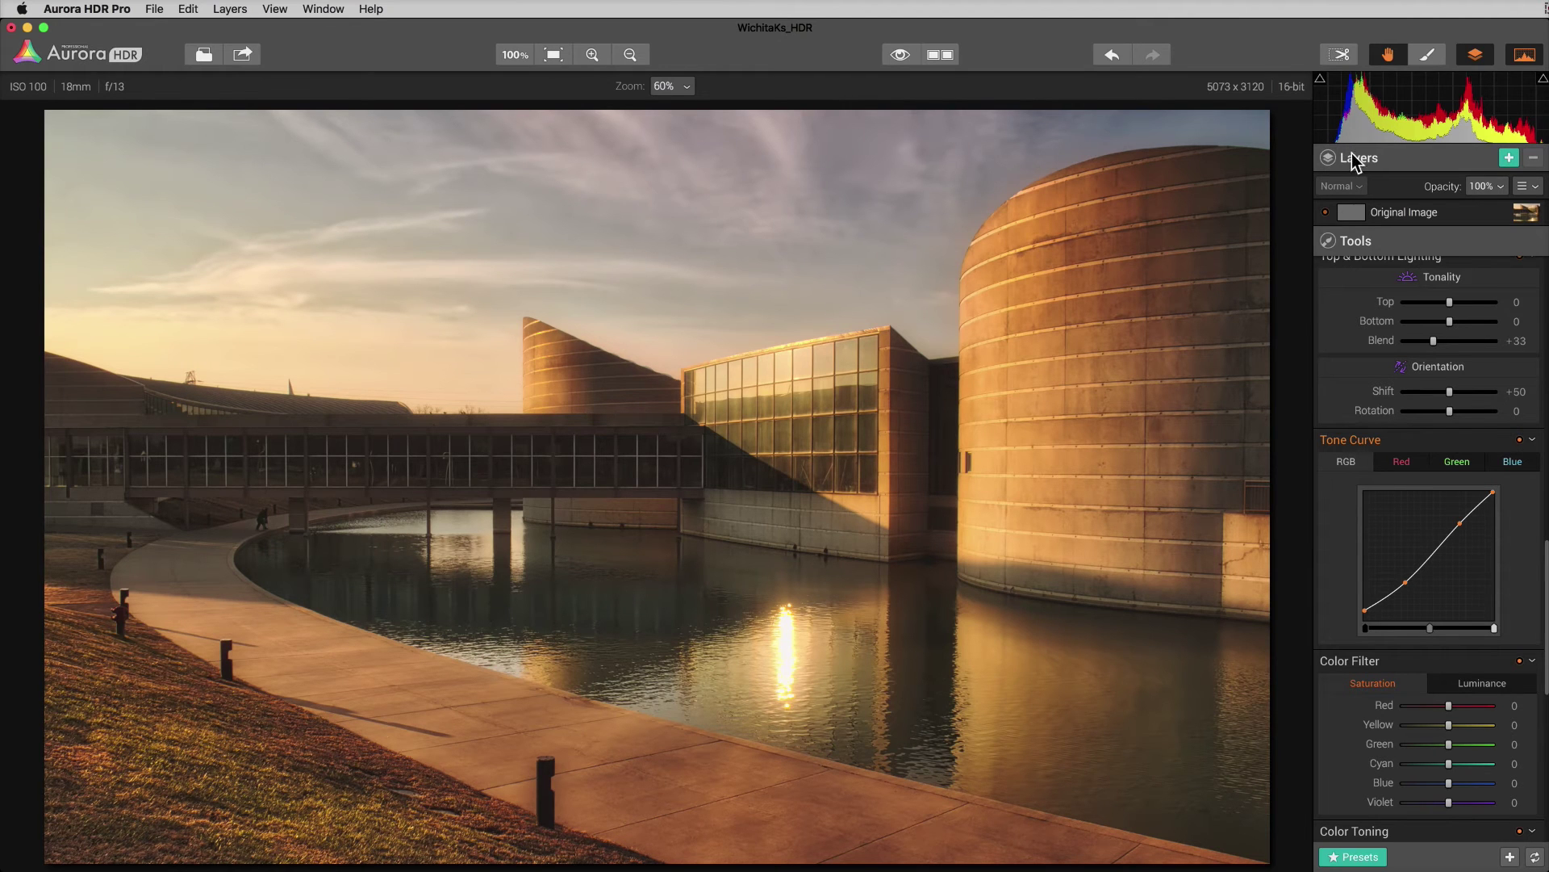
left_click_drag(1365, 611, 1365, 598)
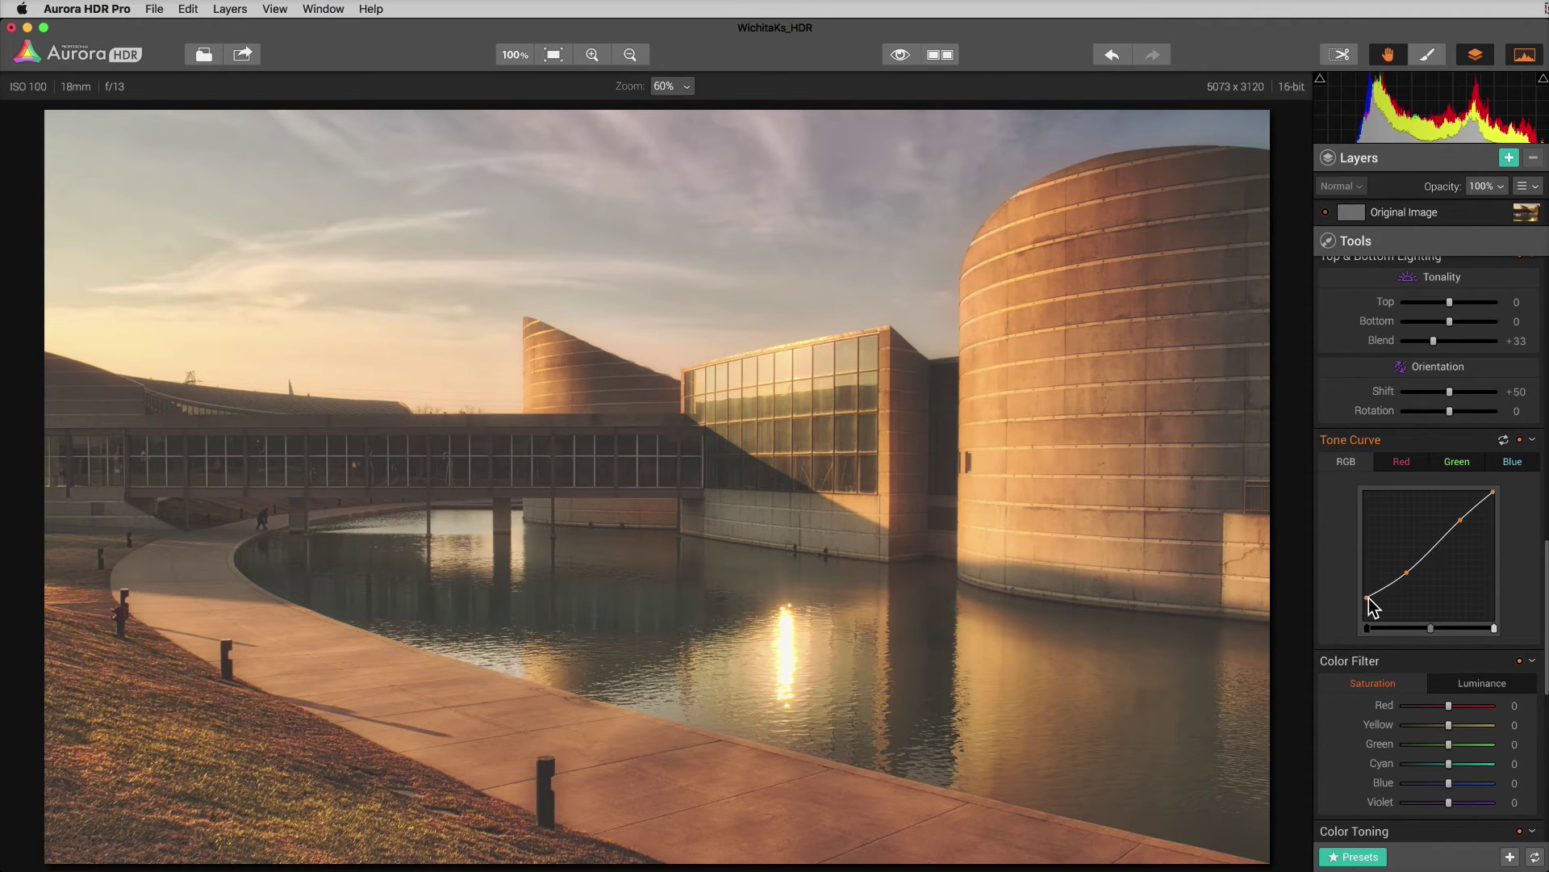
mouse_move(1372, 605)
left_mouse_down()
mouse_move(1361, 618)
mouse_move(1404, 597)
mouse_move(1364, 610)
left_mouse_up()
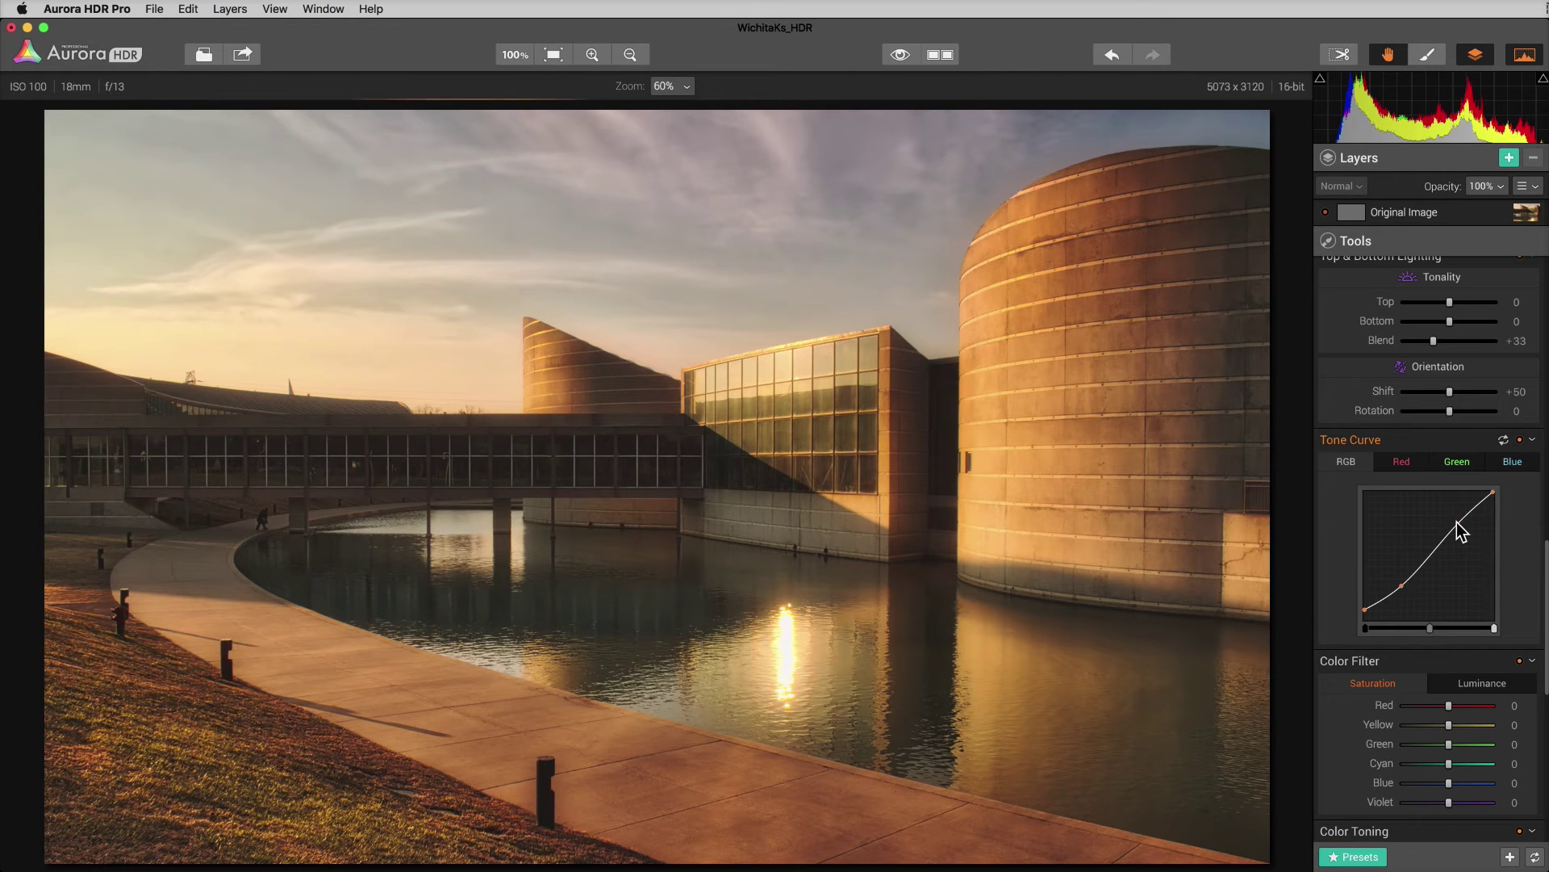
Step: Add an upper RGB curve point and readjust the white endpoint and upper curve
left_click(1457, 522)
left_click_drag(1493, 495, 1490, 509)
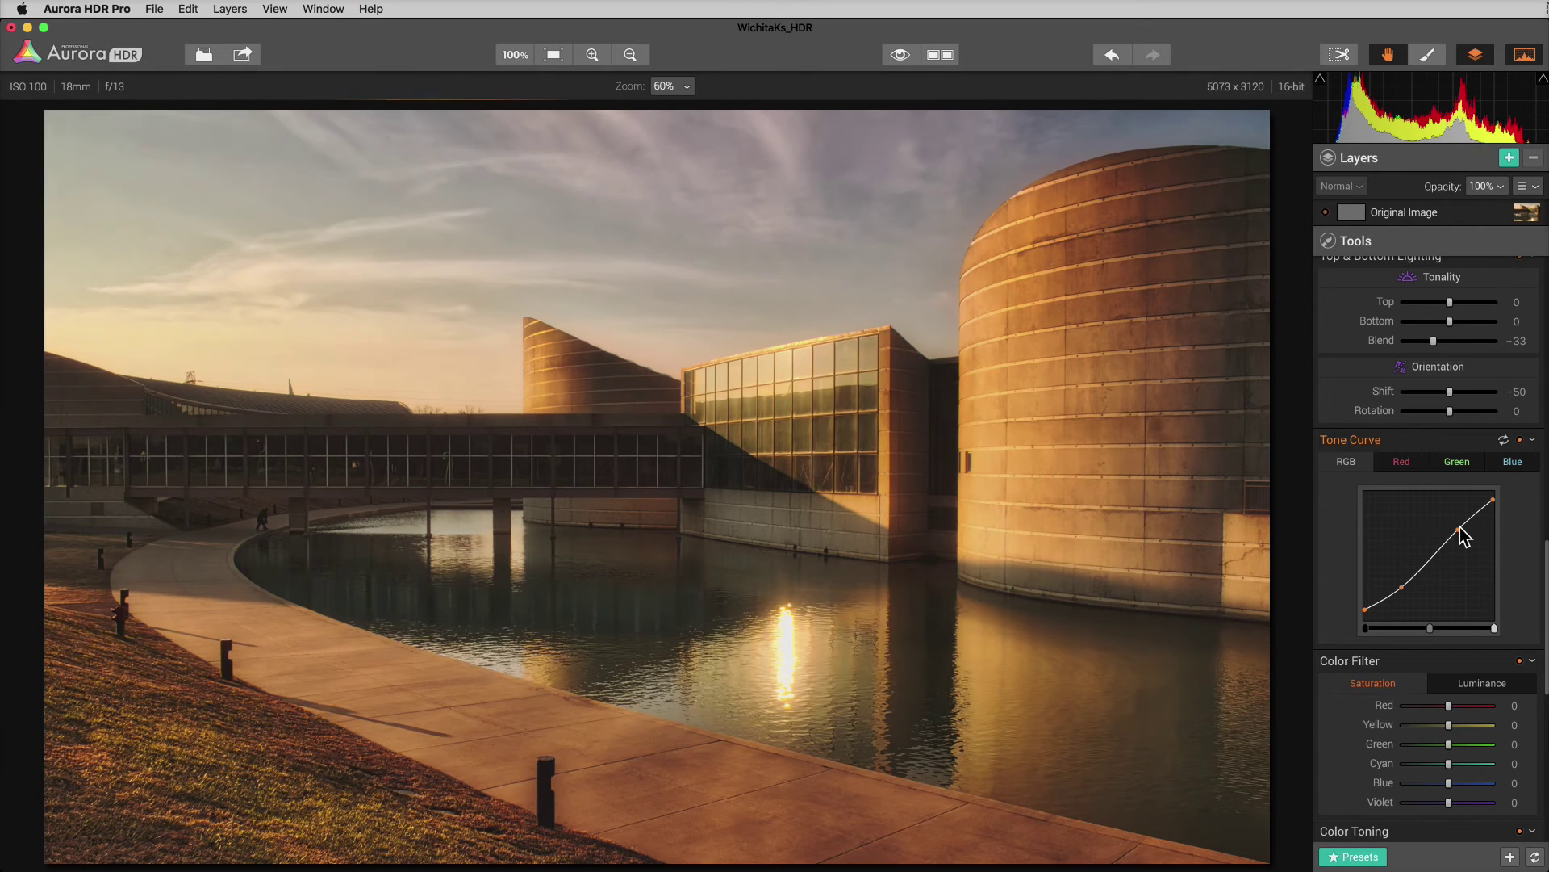
left_click_drag(1494, 500, 1503, 499)
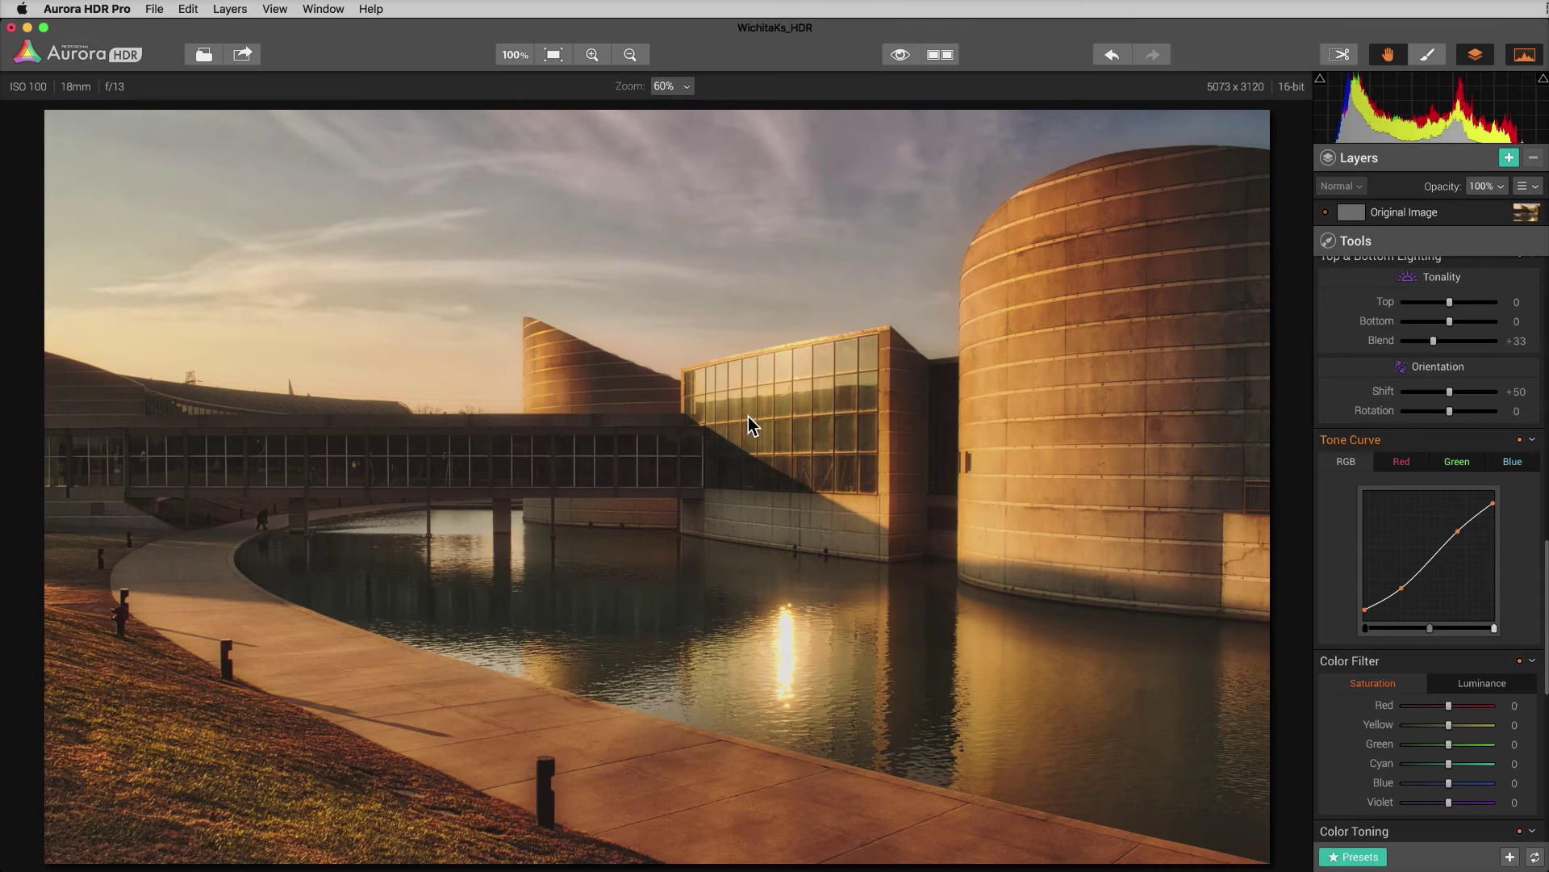
left_click_drag(1461, 538, 1462, 542)
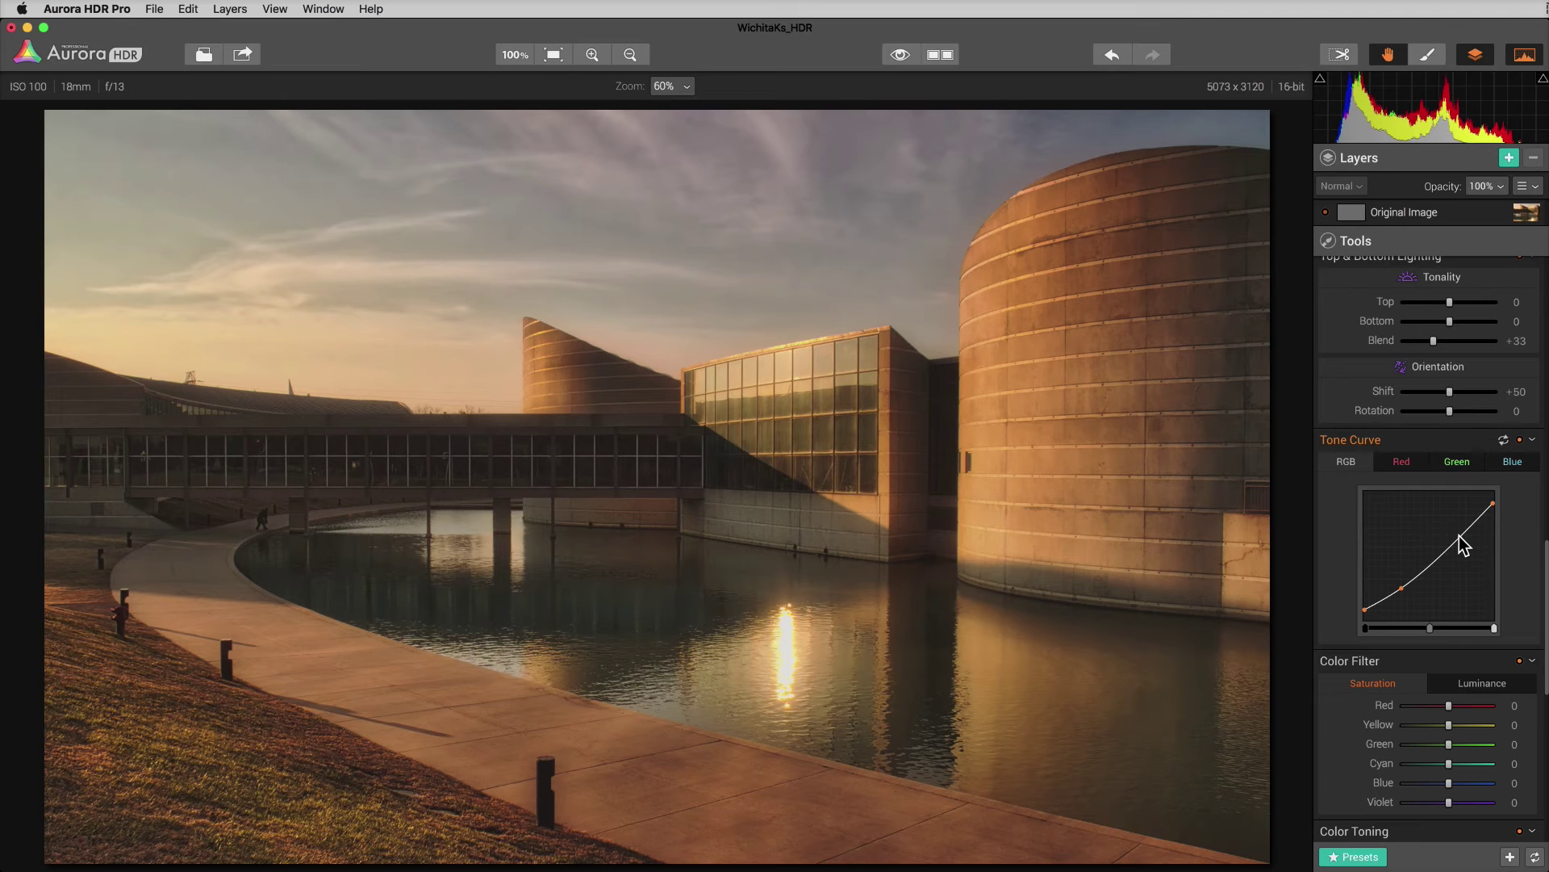
Step: Add more upper curve points, set the top endpoint, and compare against the unedited photo
left_click(1459, 535)
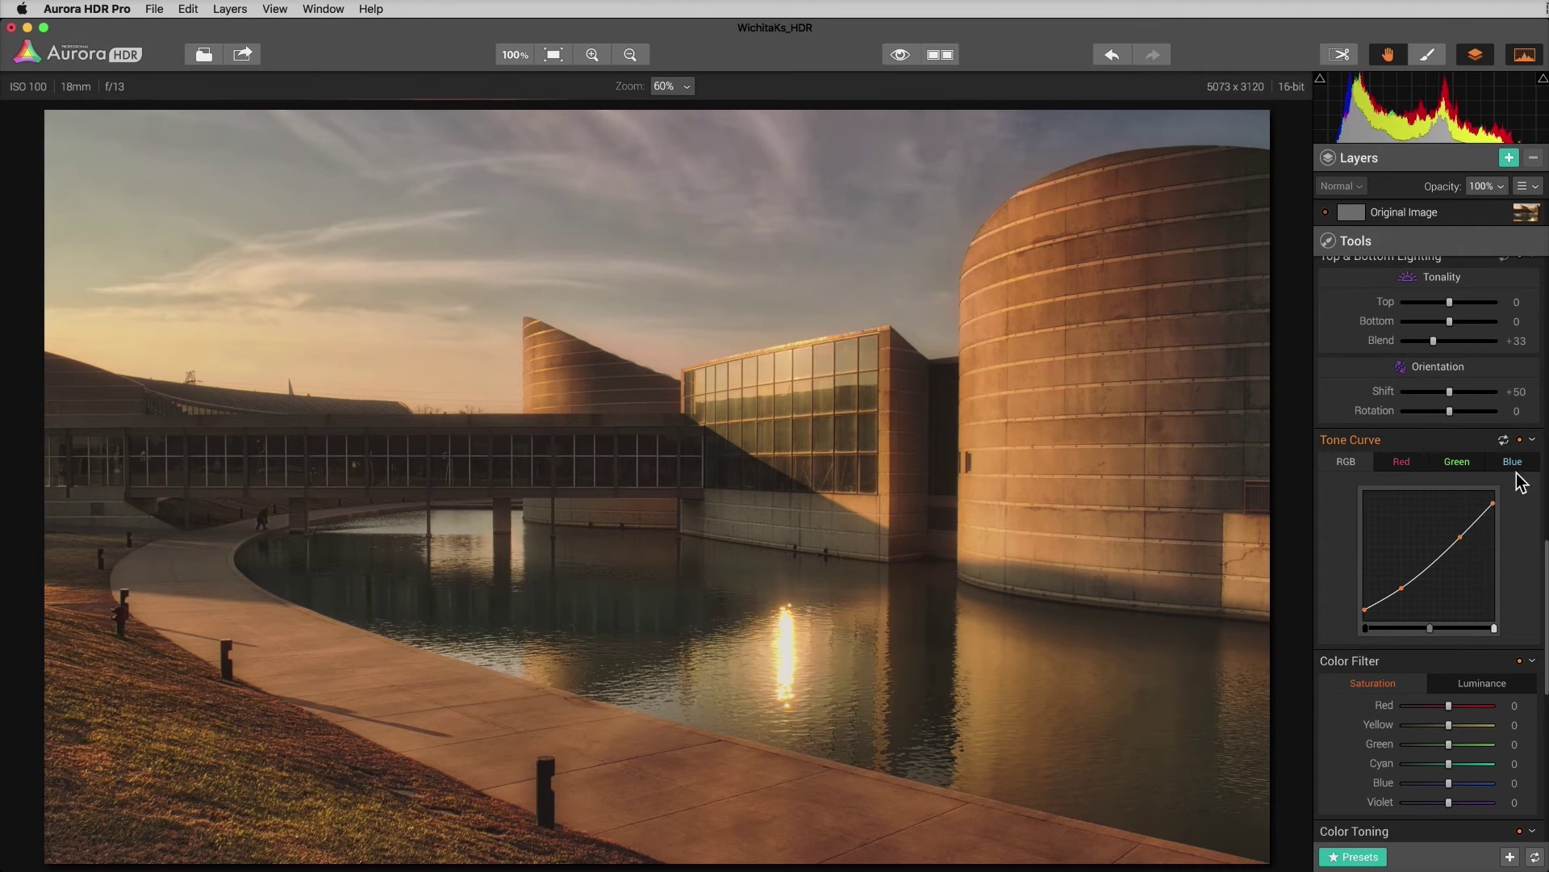
left_click_drag(1494, 505, 1493, 495)
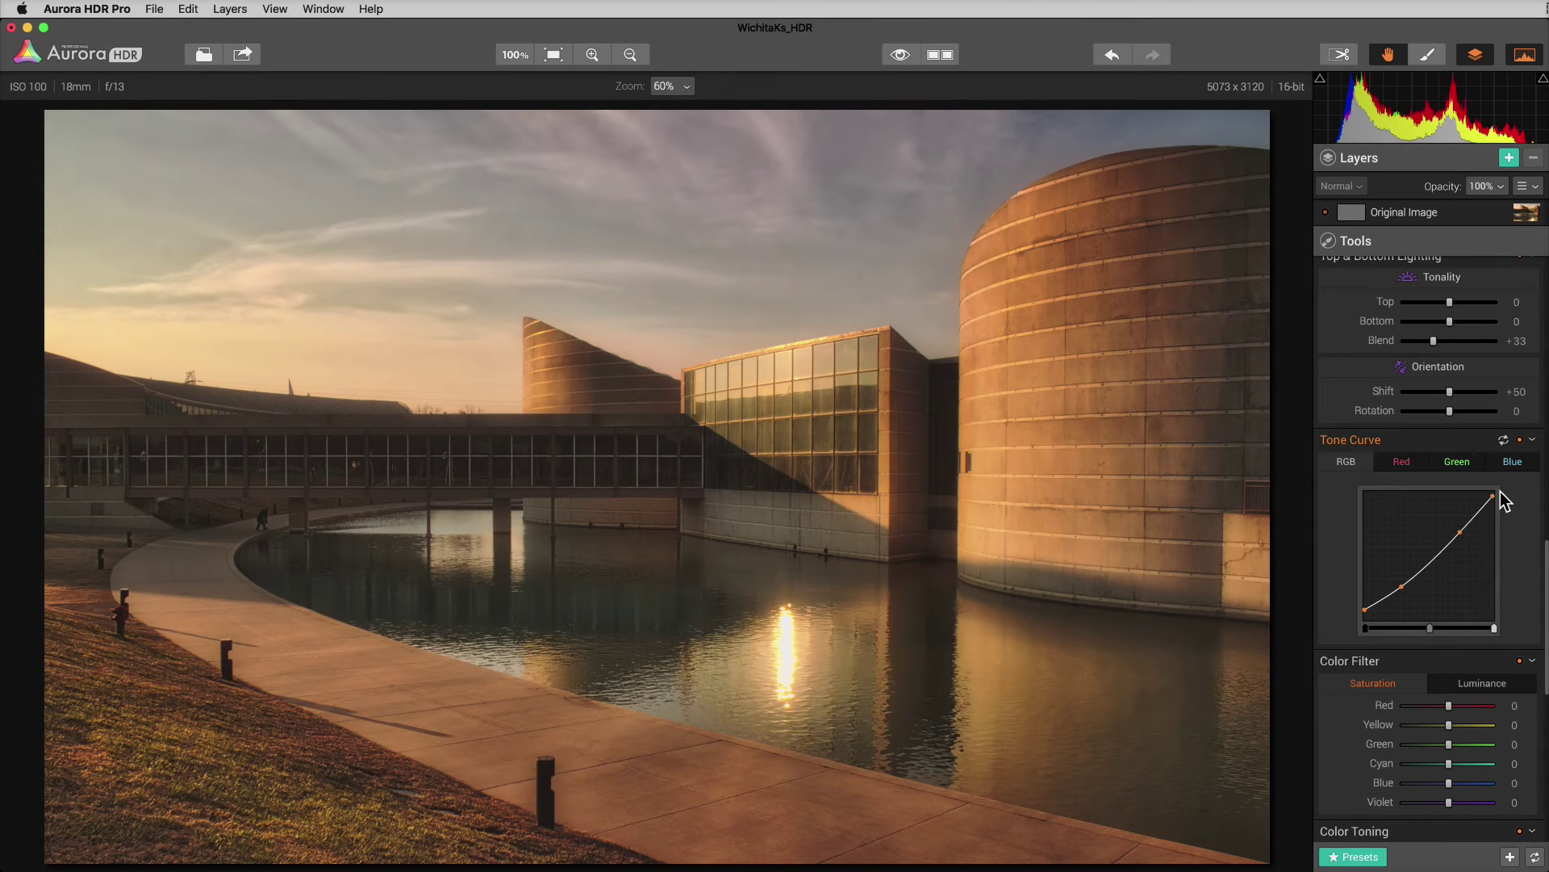
left_click(1460, 526)
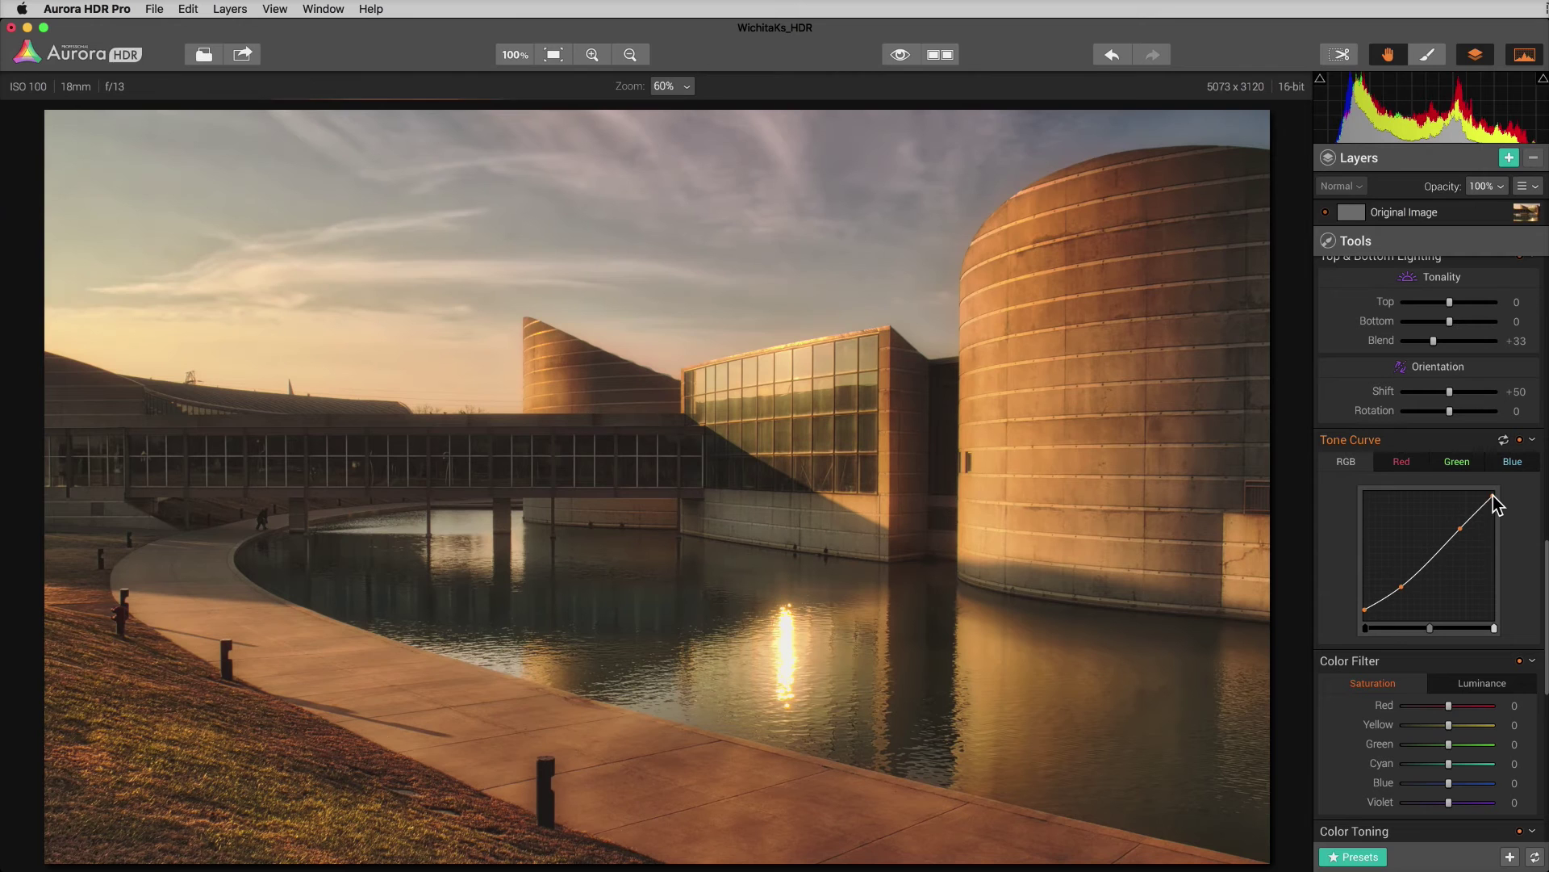
left_click_drag(1491, 493, 1467, 532)
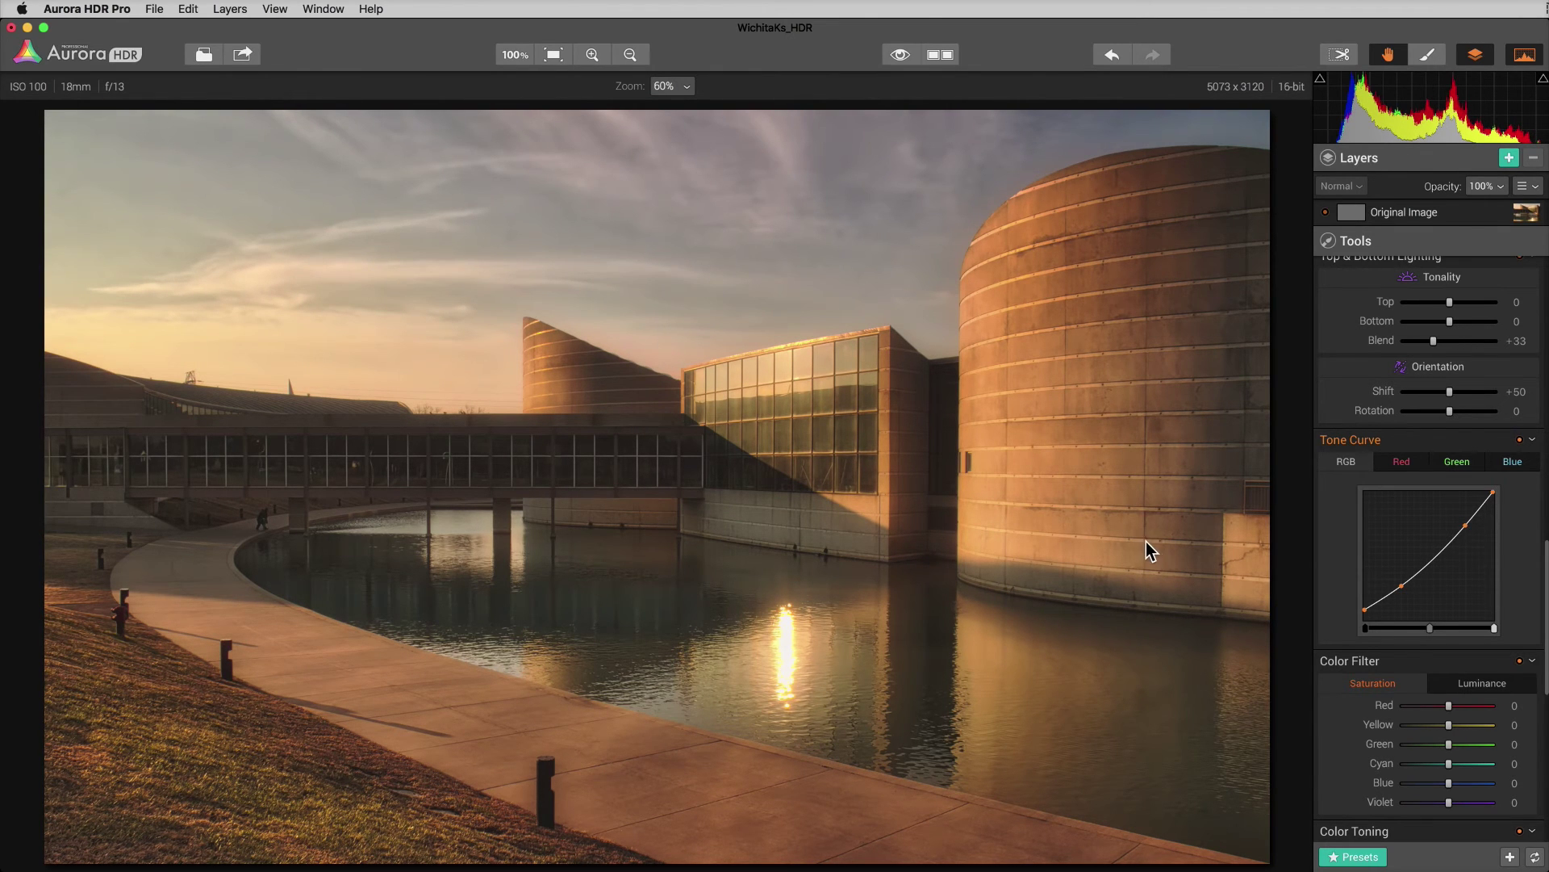
left_click(900, 56)
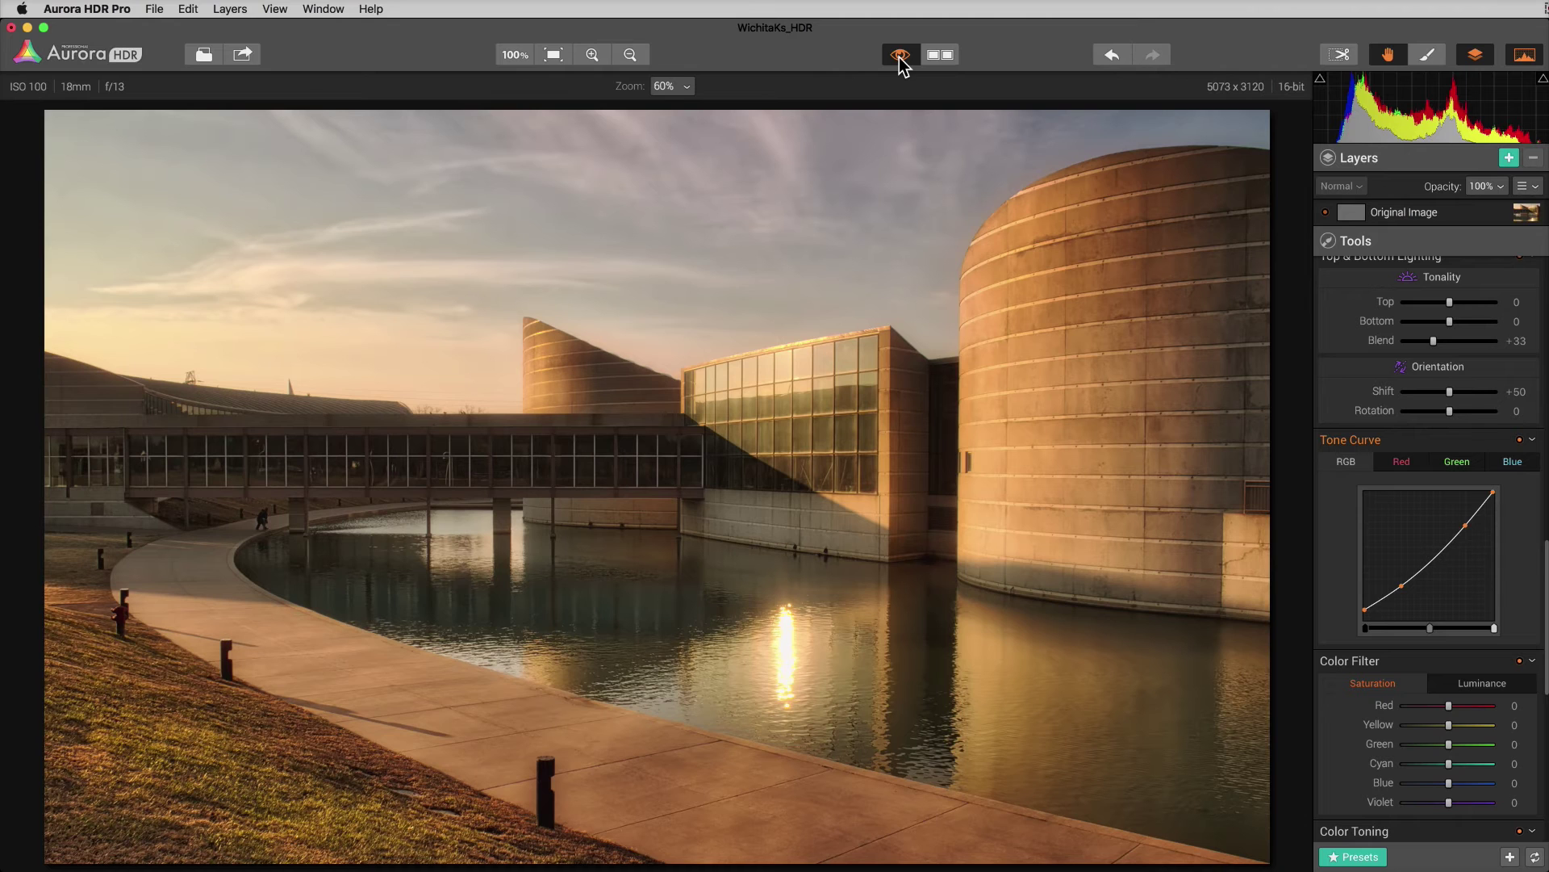
left_click(900, 56)
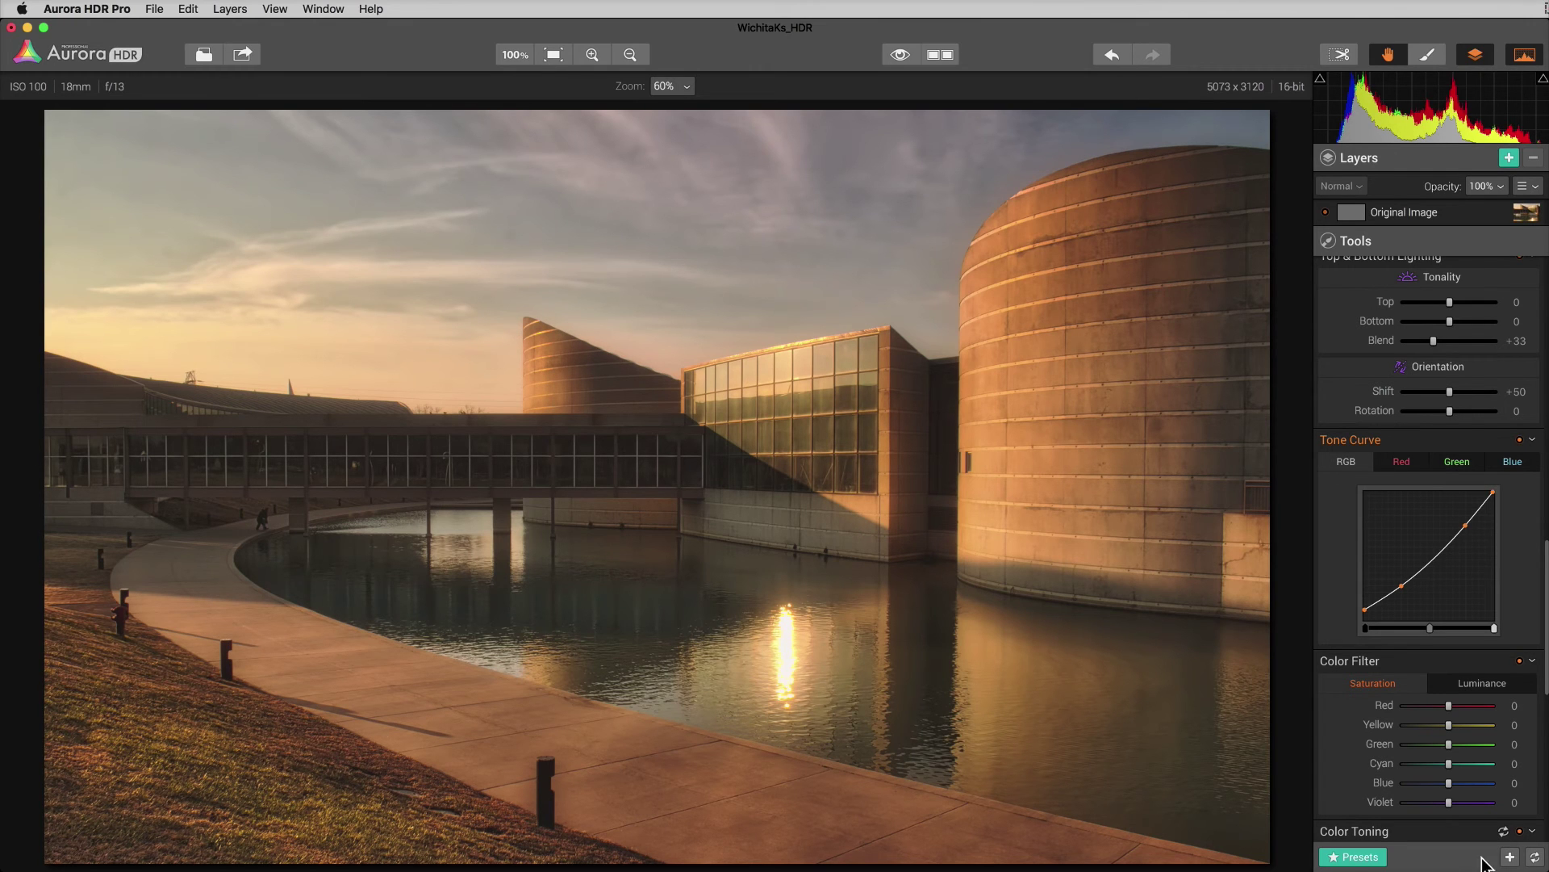
Step: In the Presets strip's User Presets category, add a new preset named 'SILKY MATTE'
left_click(1359, 857)
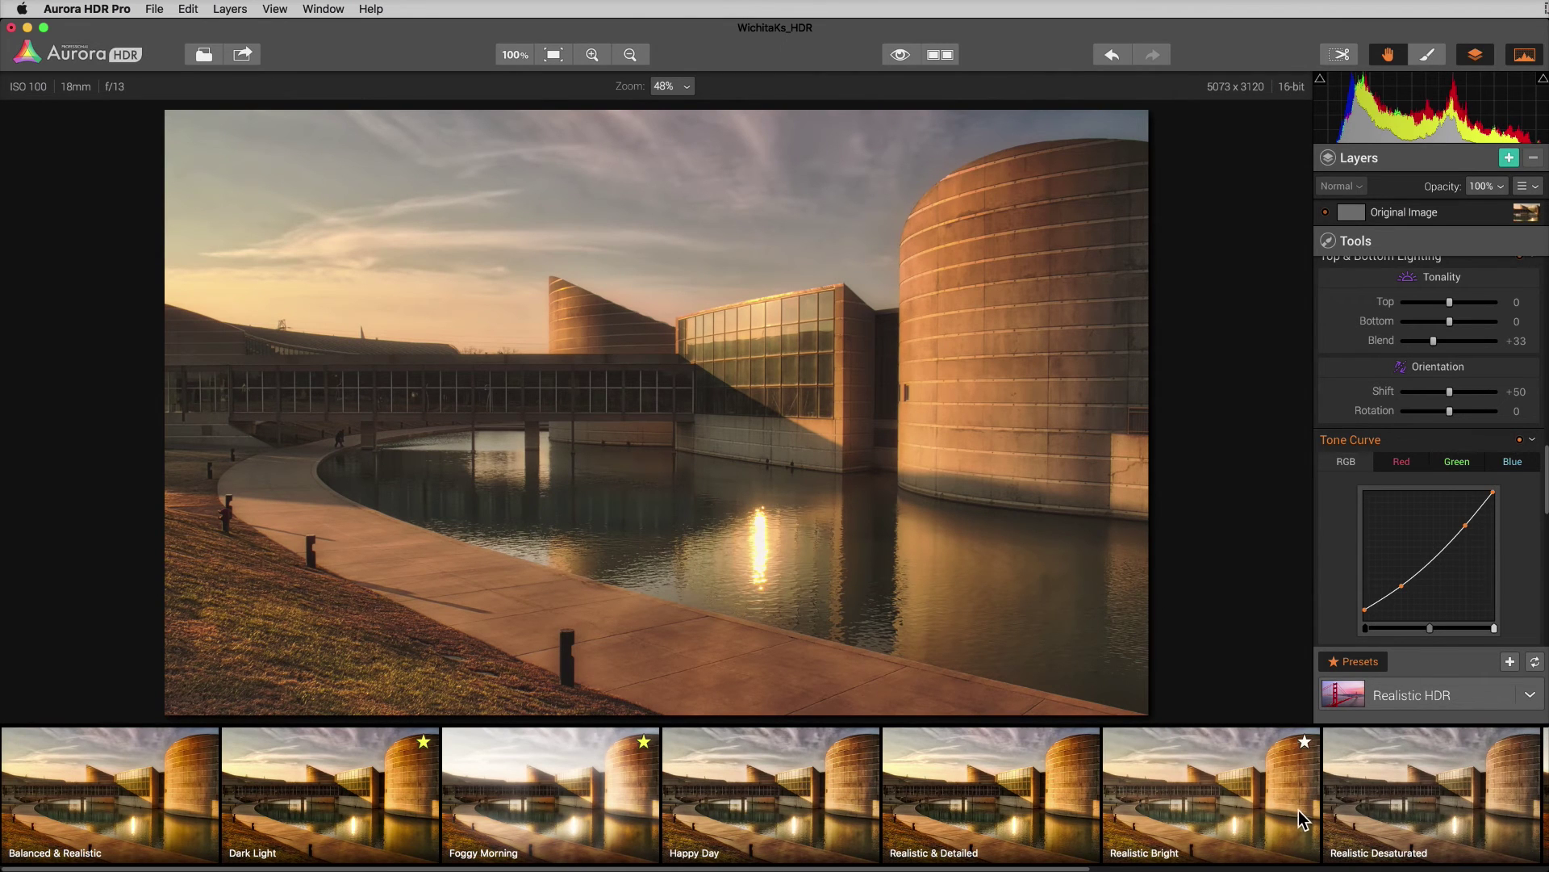
left_click(1530, 697)
left_click(1362, 551)
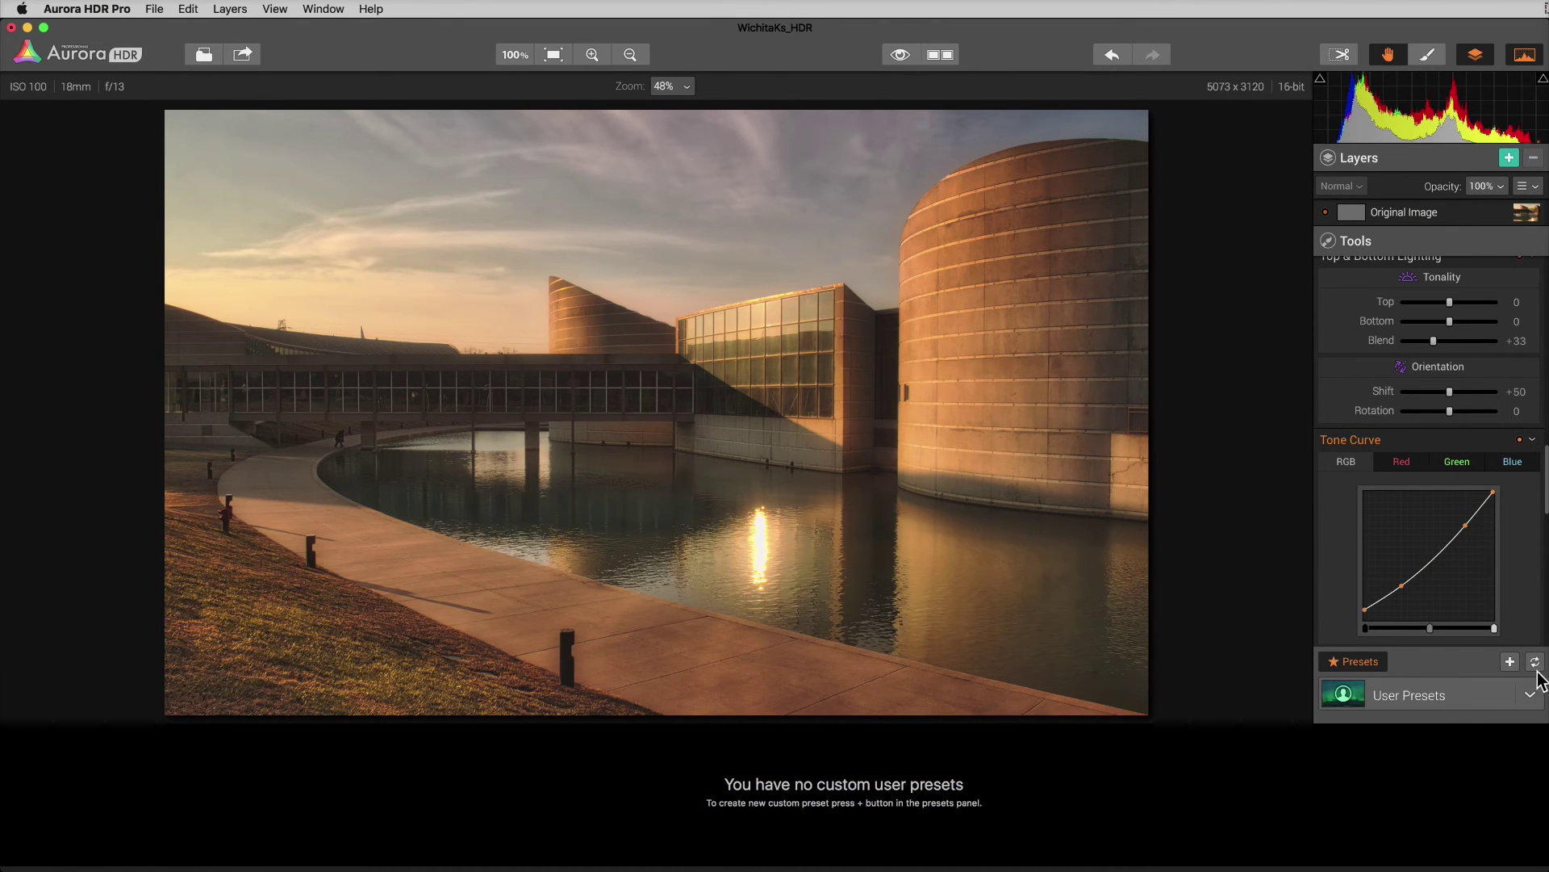
left_click(1509, 662)
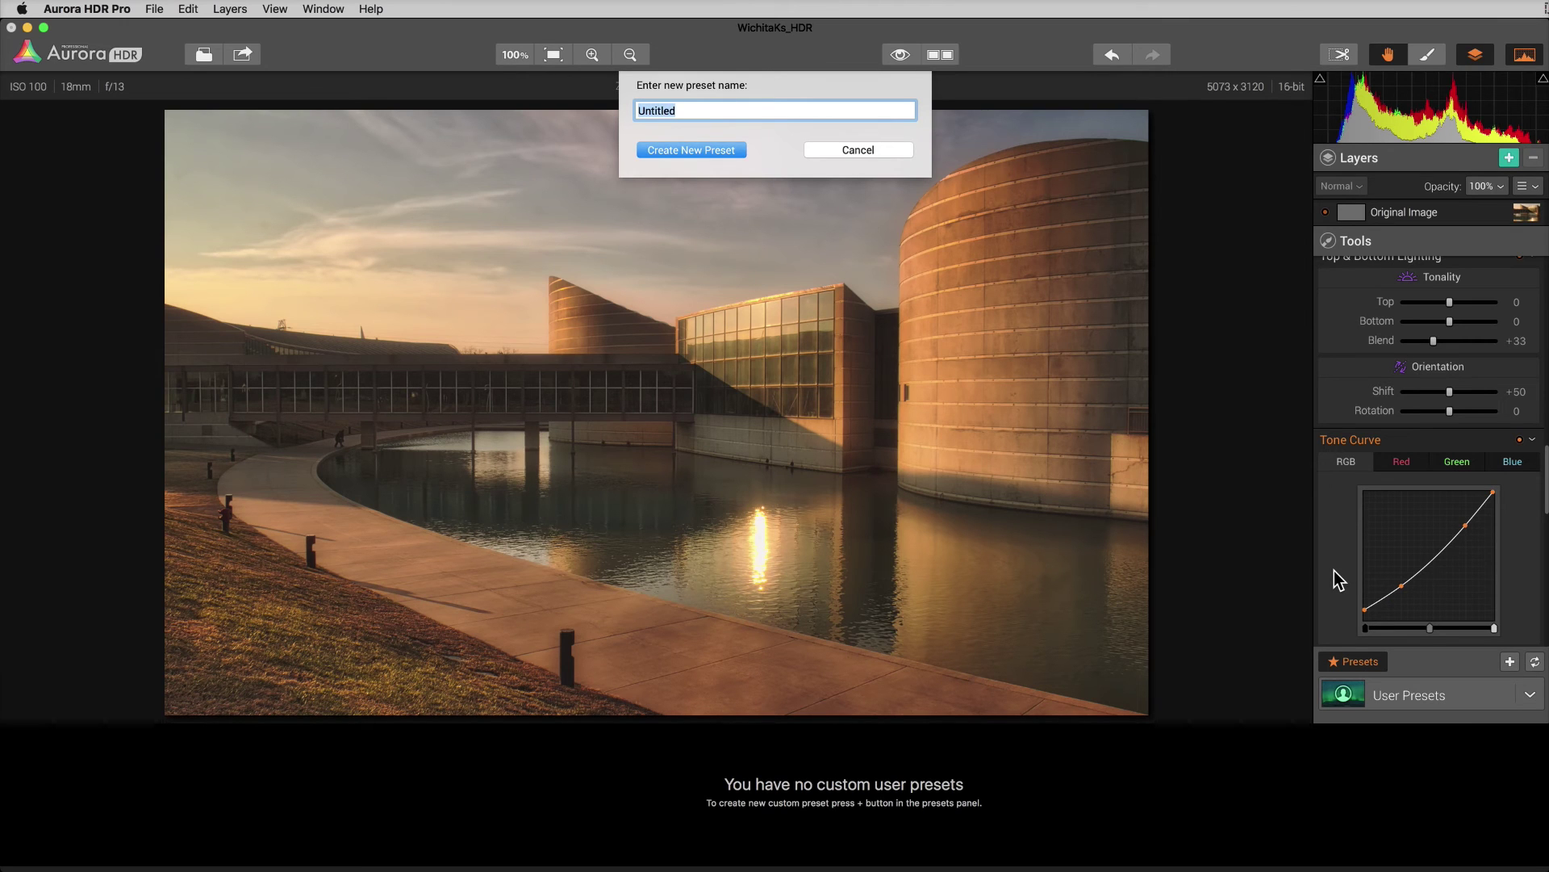
type("MAT")
key("BackSpace")
key("BackSpace")
key("BackSpace")
type("S")
key("Return")
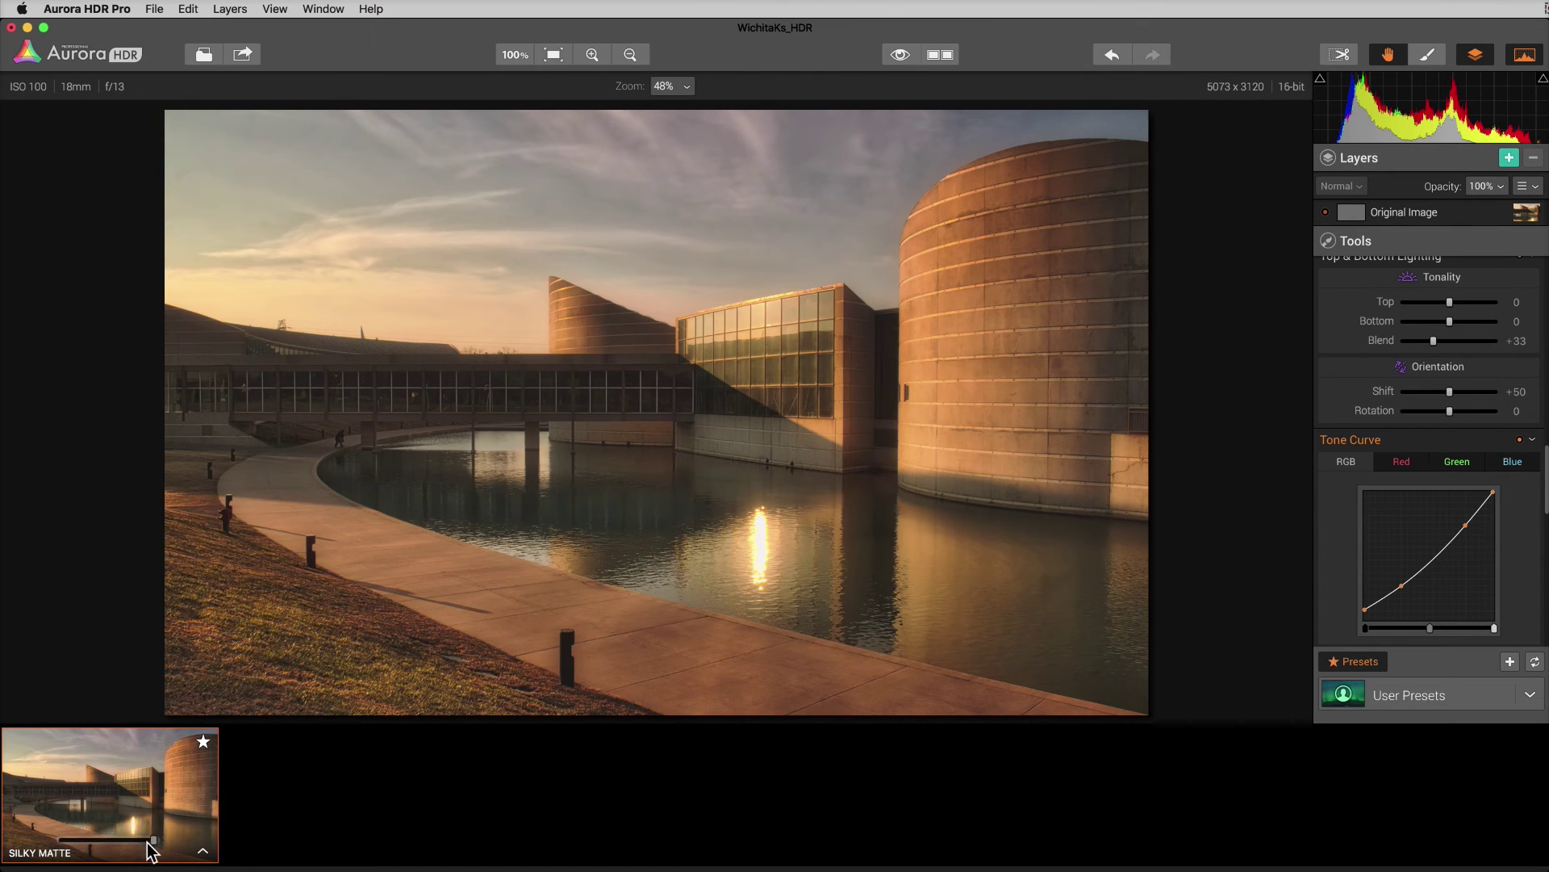
left_click_drag(153, 840, 205, 827)
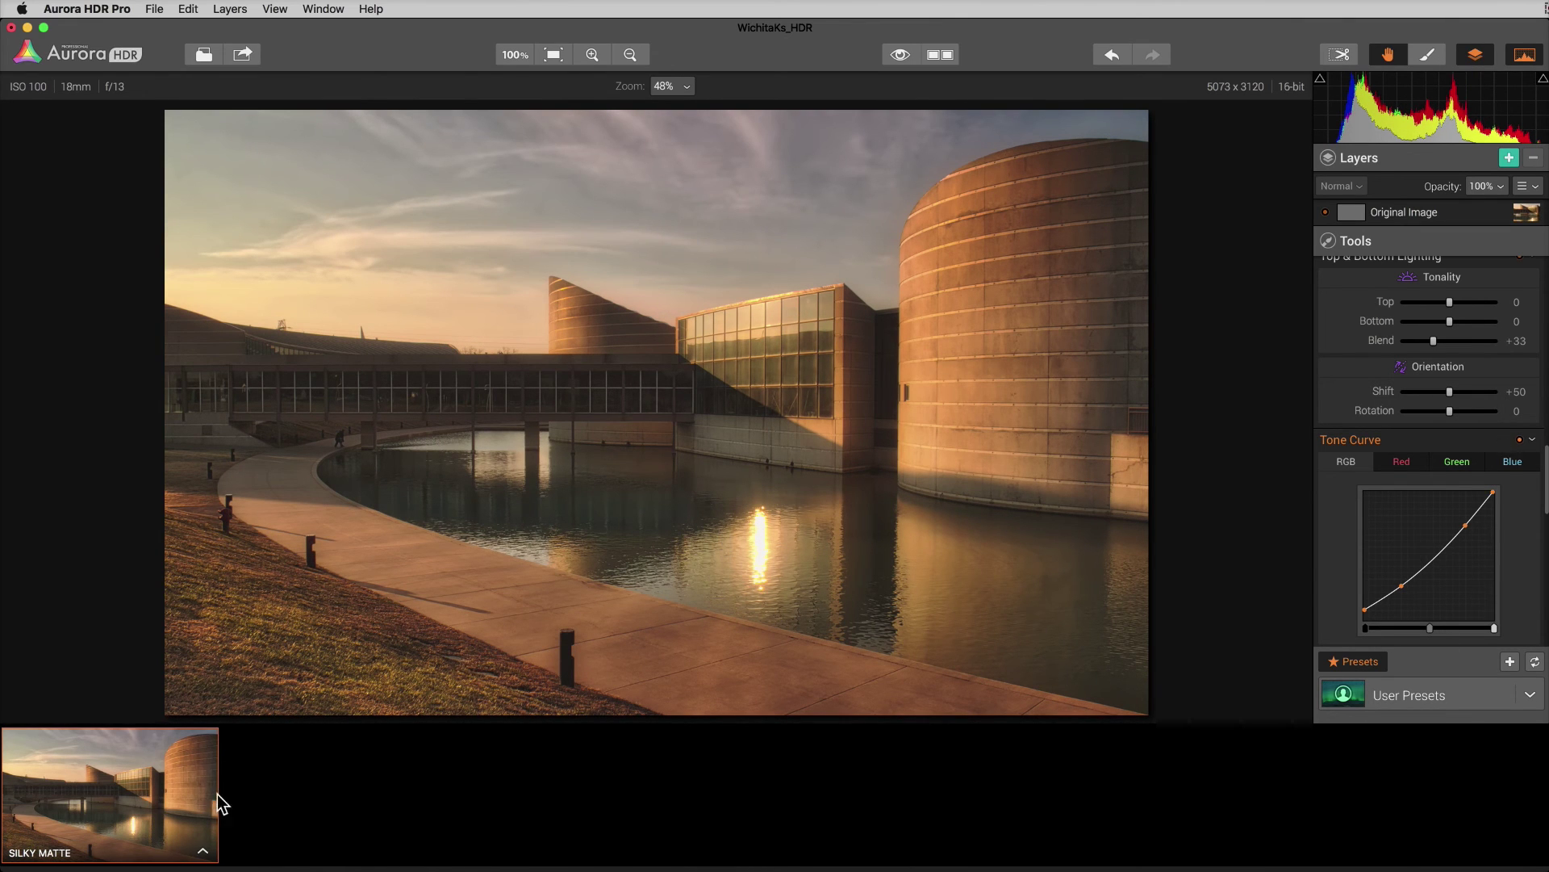
left_click_drag(145, 837, 105, 843)
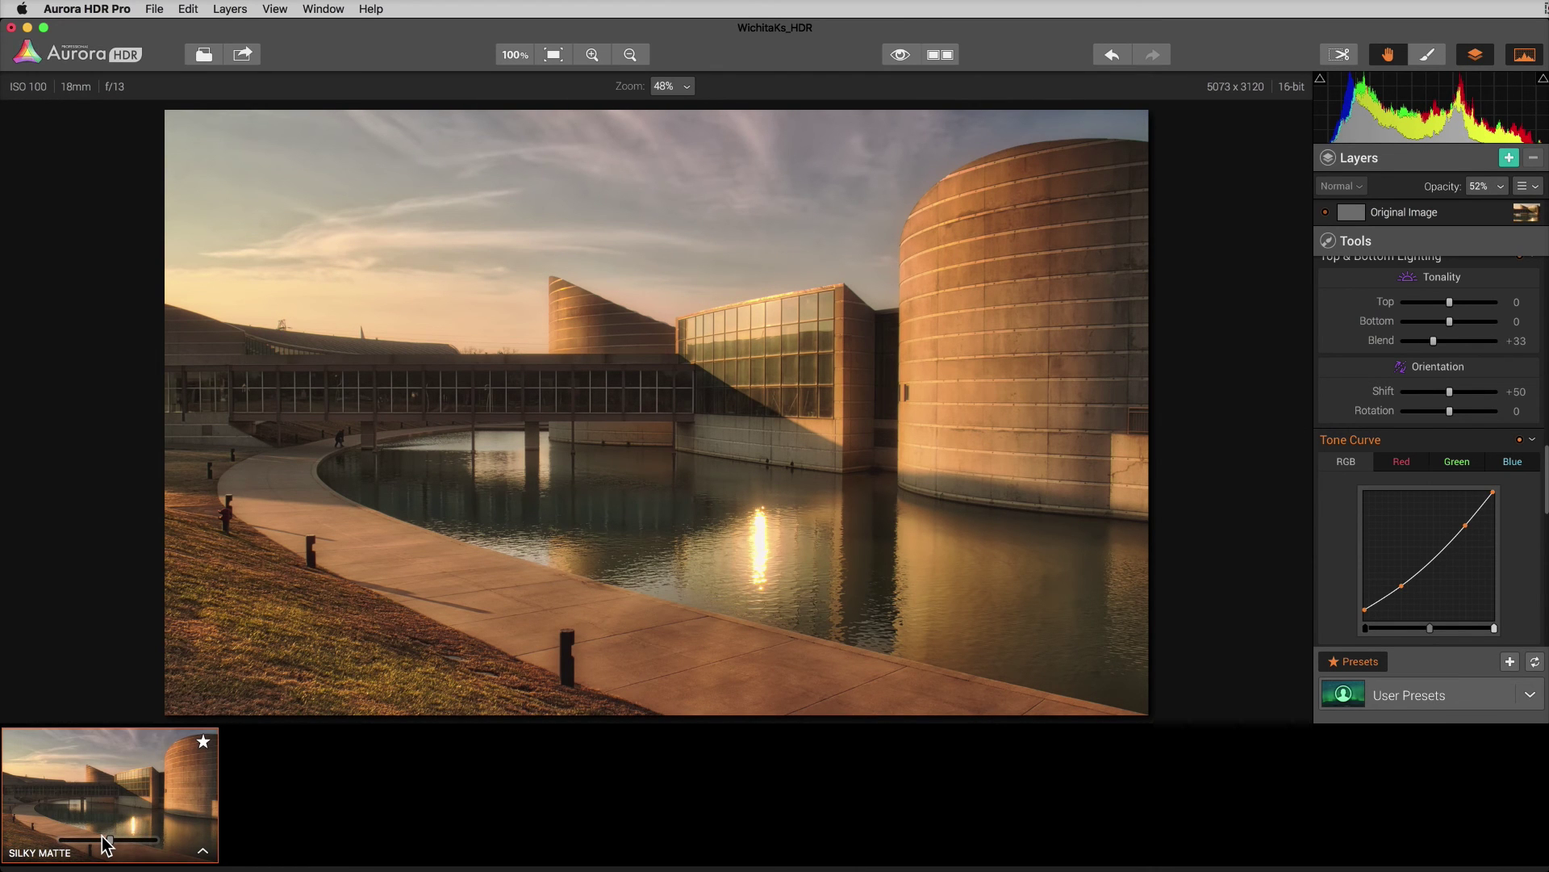
left_click_drag(104, 843, 191, 843)
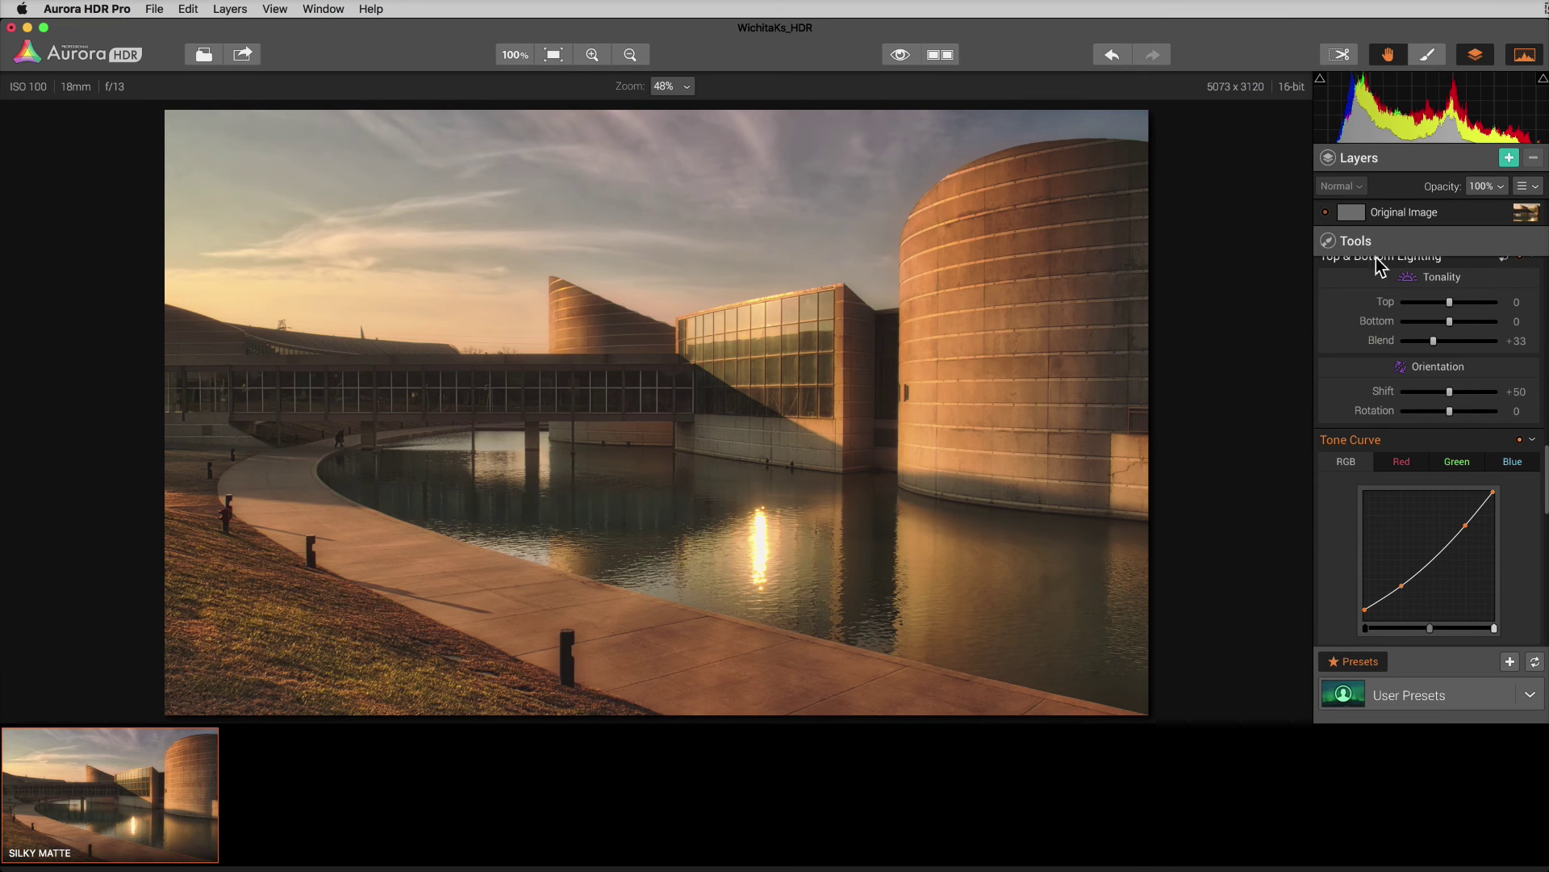
Step: Add Layer 1, apply the SILKY MATTE preset to it, and set its amount to 61%
left_click(1508, 157)
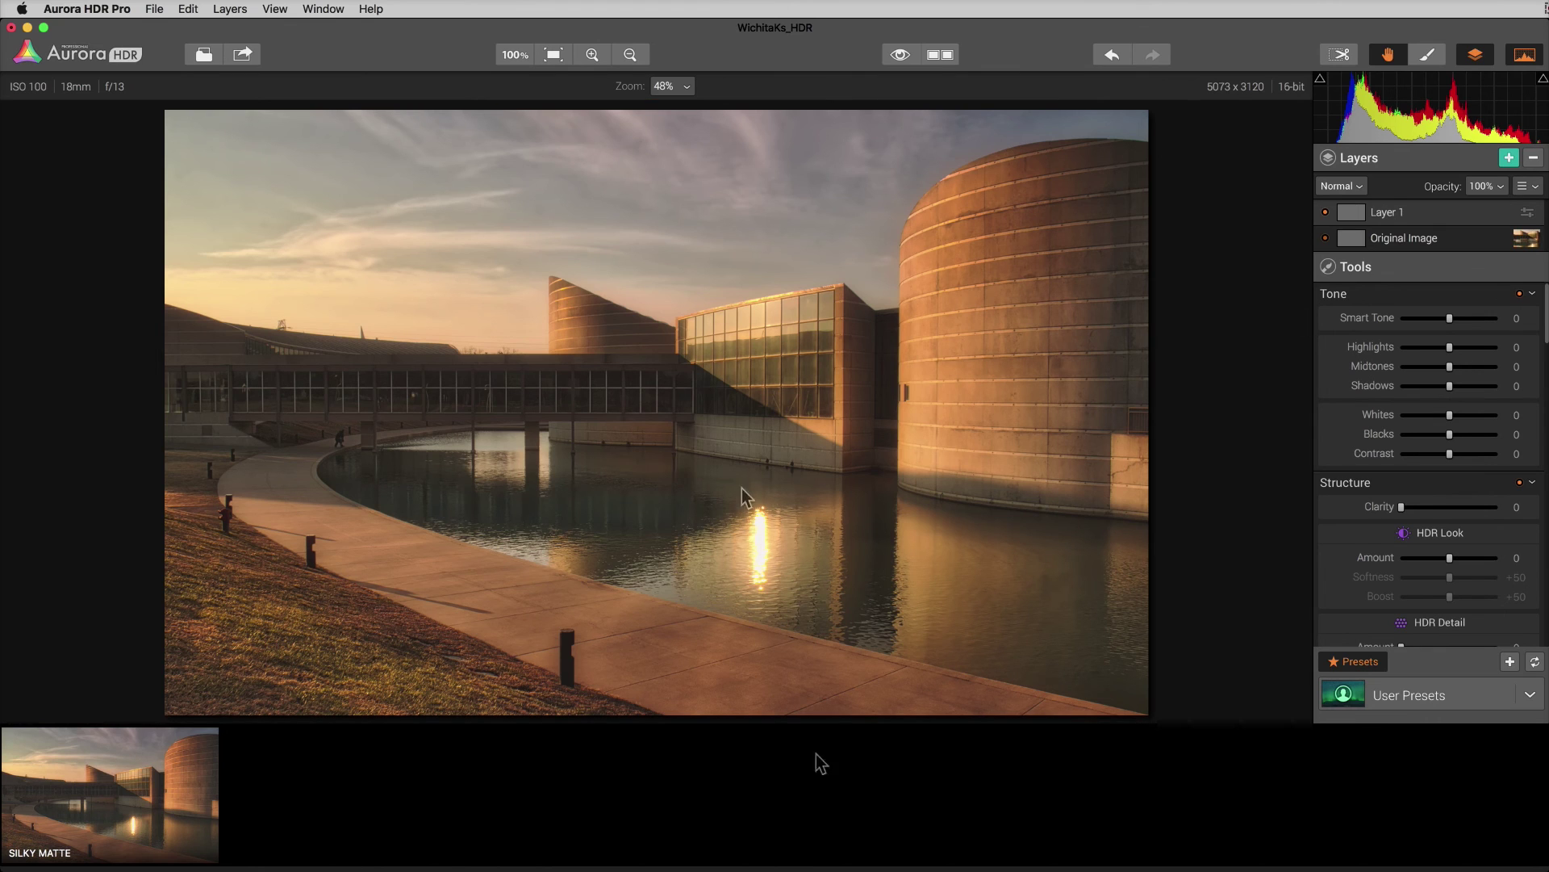
left_click(92, 804)
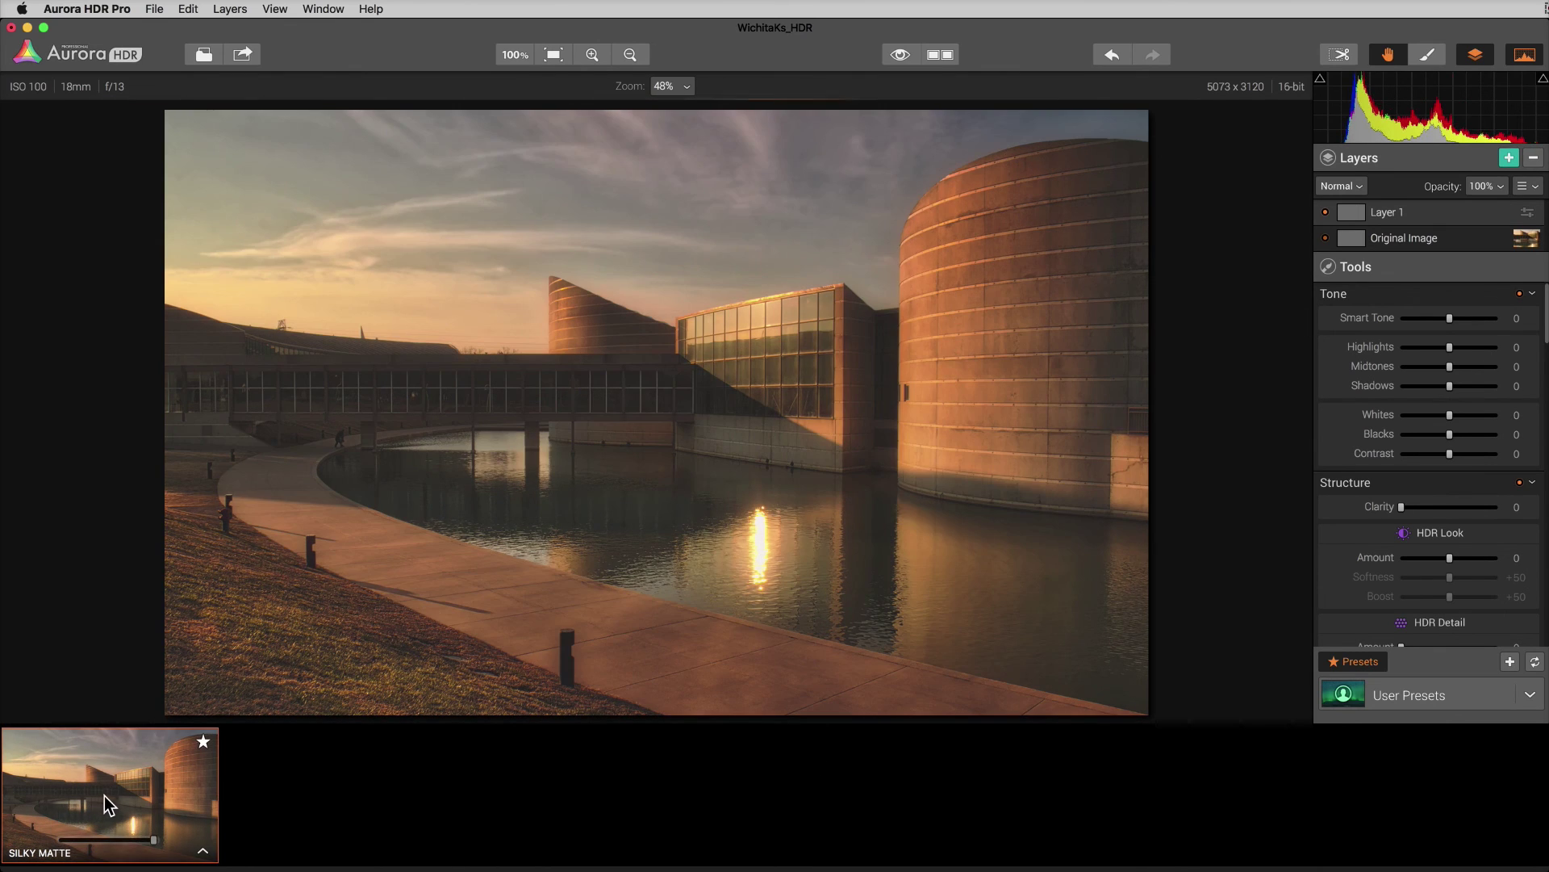
left_click_drag(153, 840, 118, 844)
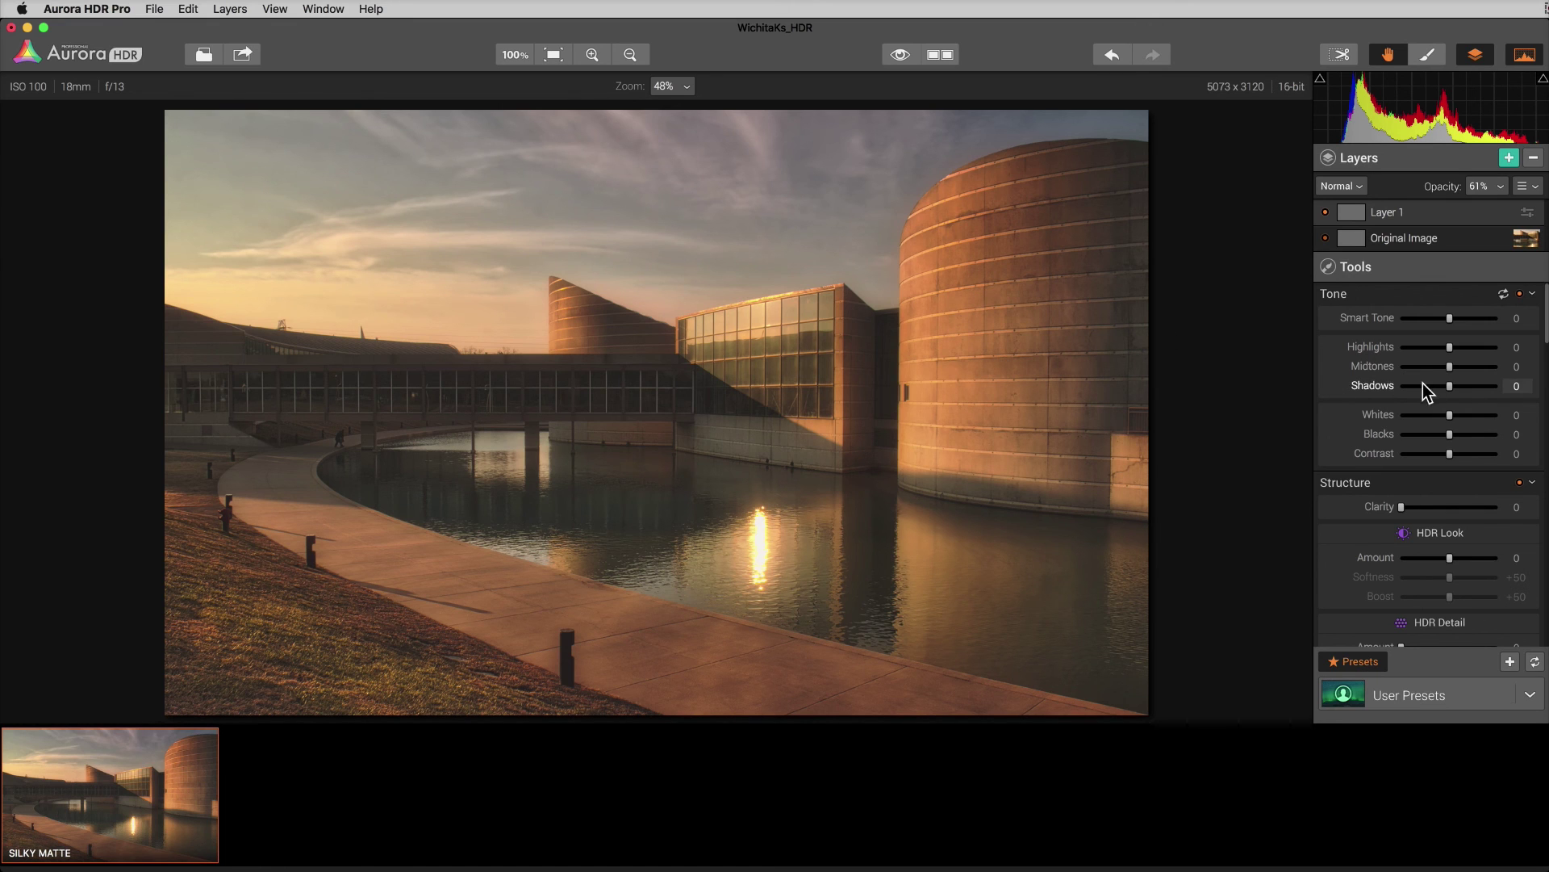
Step: Set Layer 1's Smart Tone to +31 and compare the result with the original
left_click_drag(1450, 320, 1456, 321)
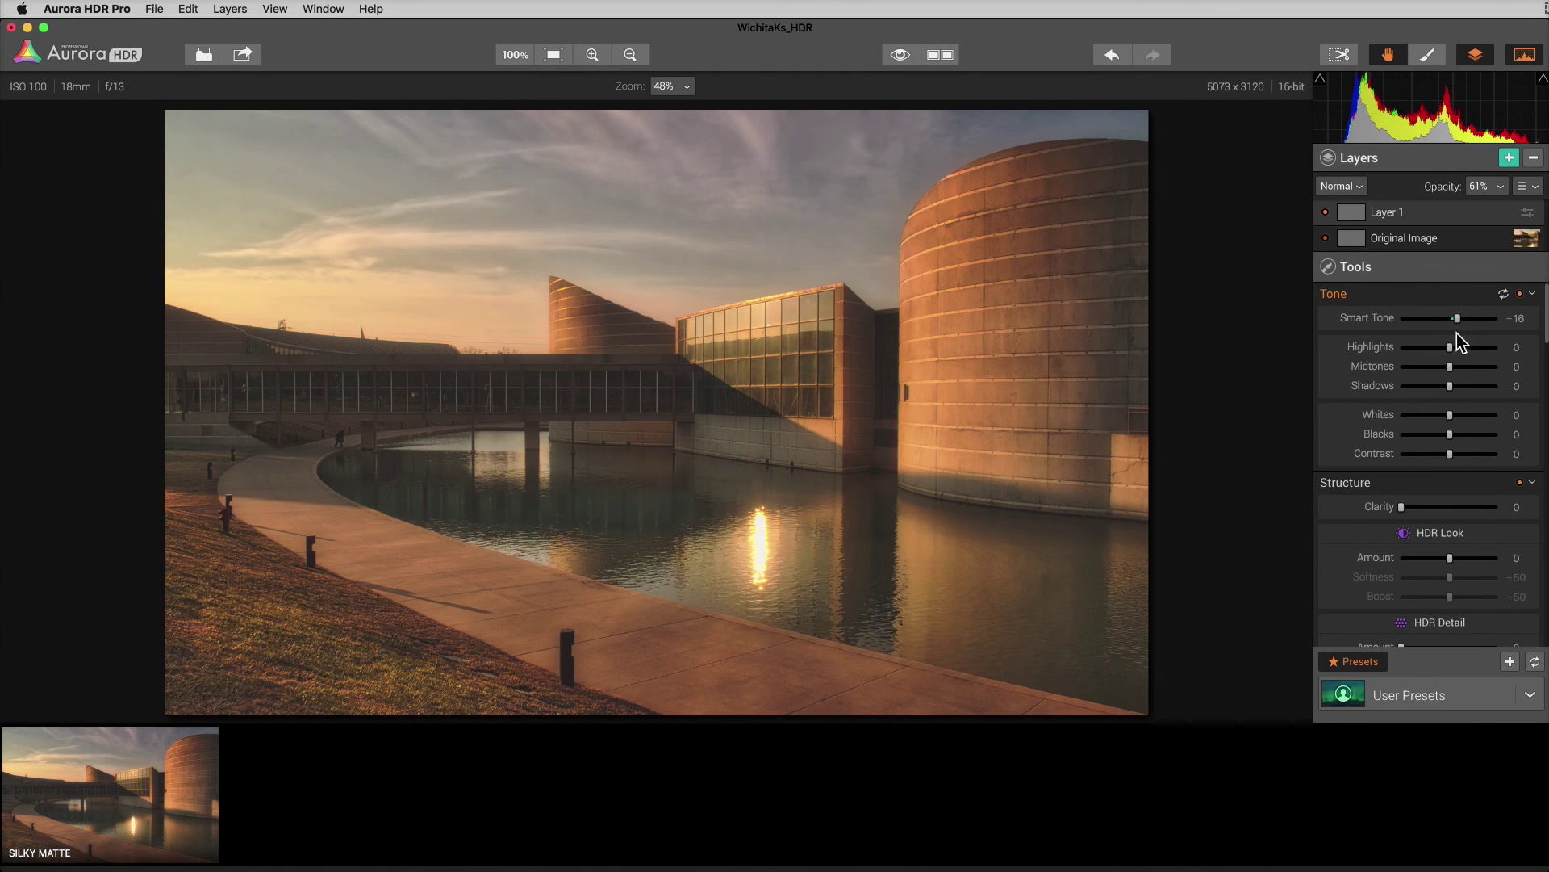
left_click_drag(1459, 321, 1466, 317)
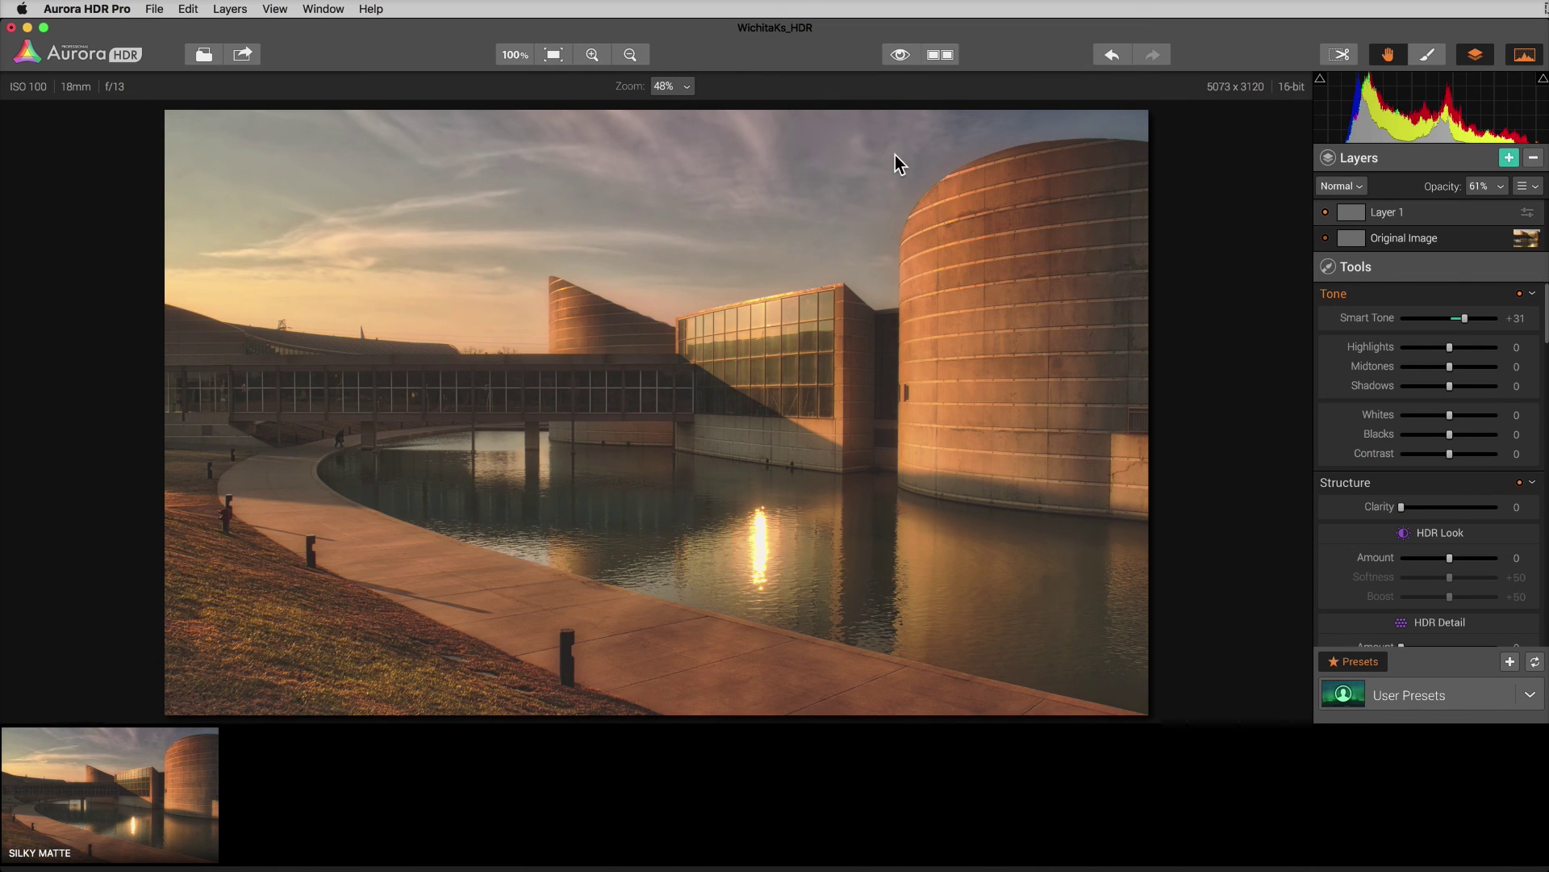
left_click(901, 54)
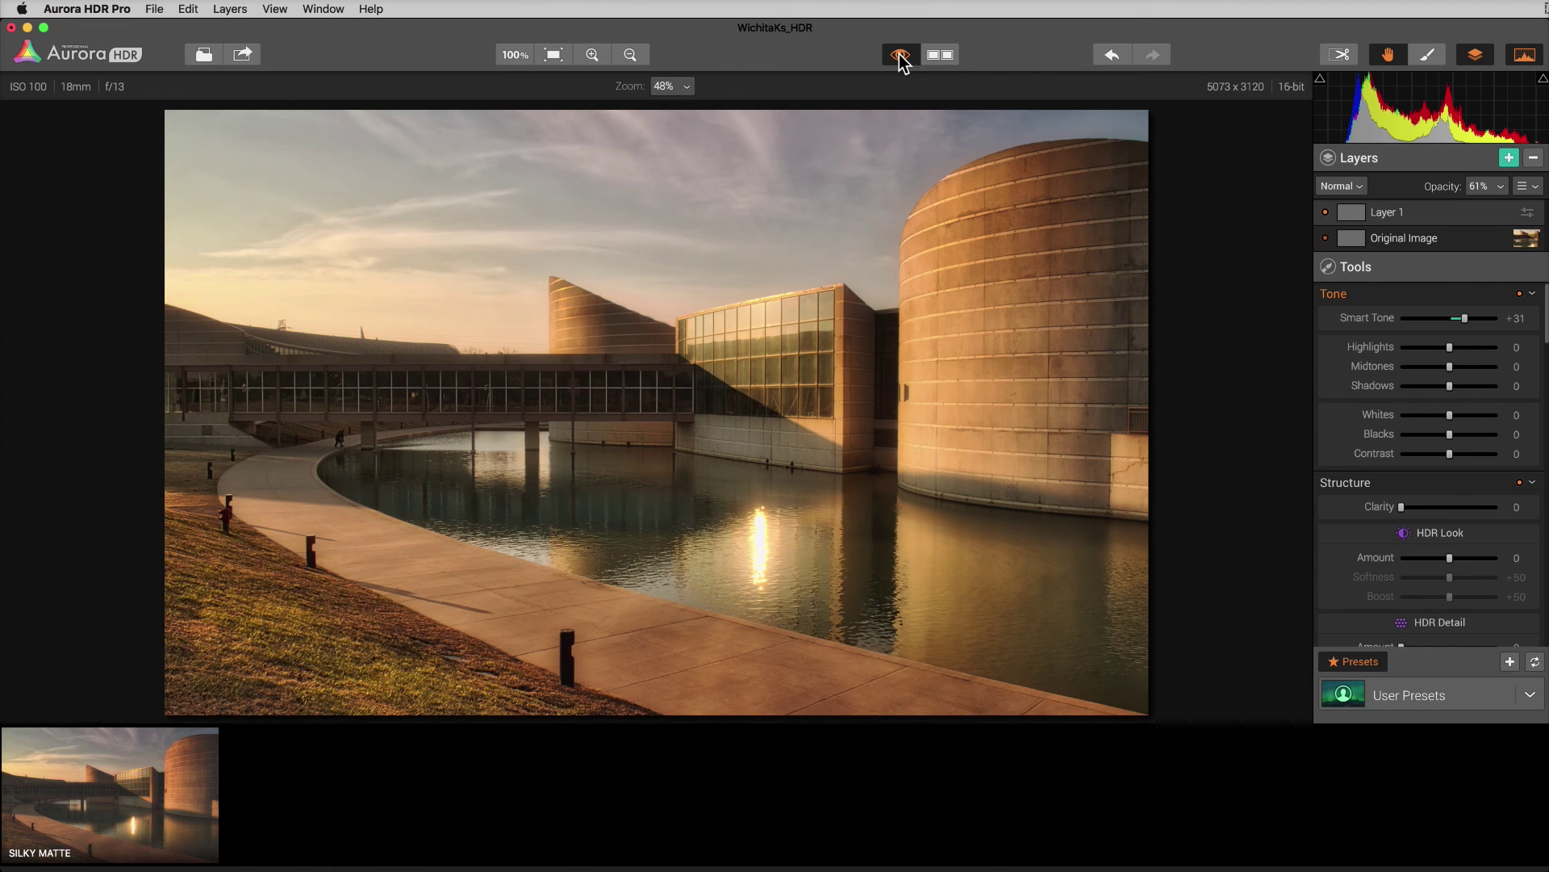
left_click(901, 55)
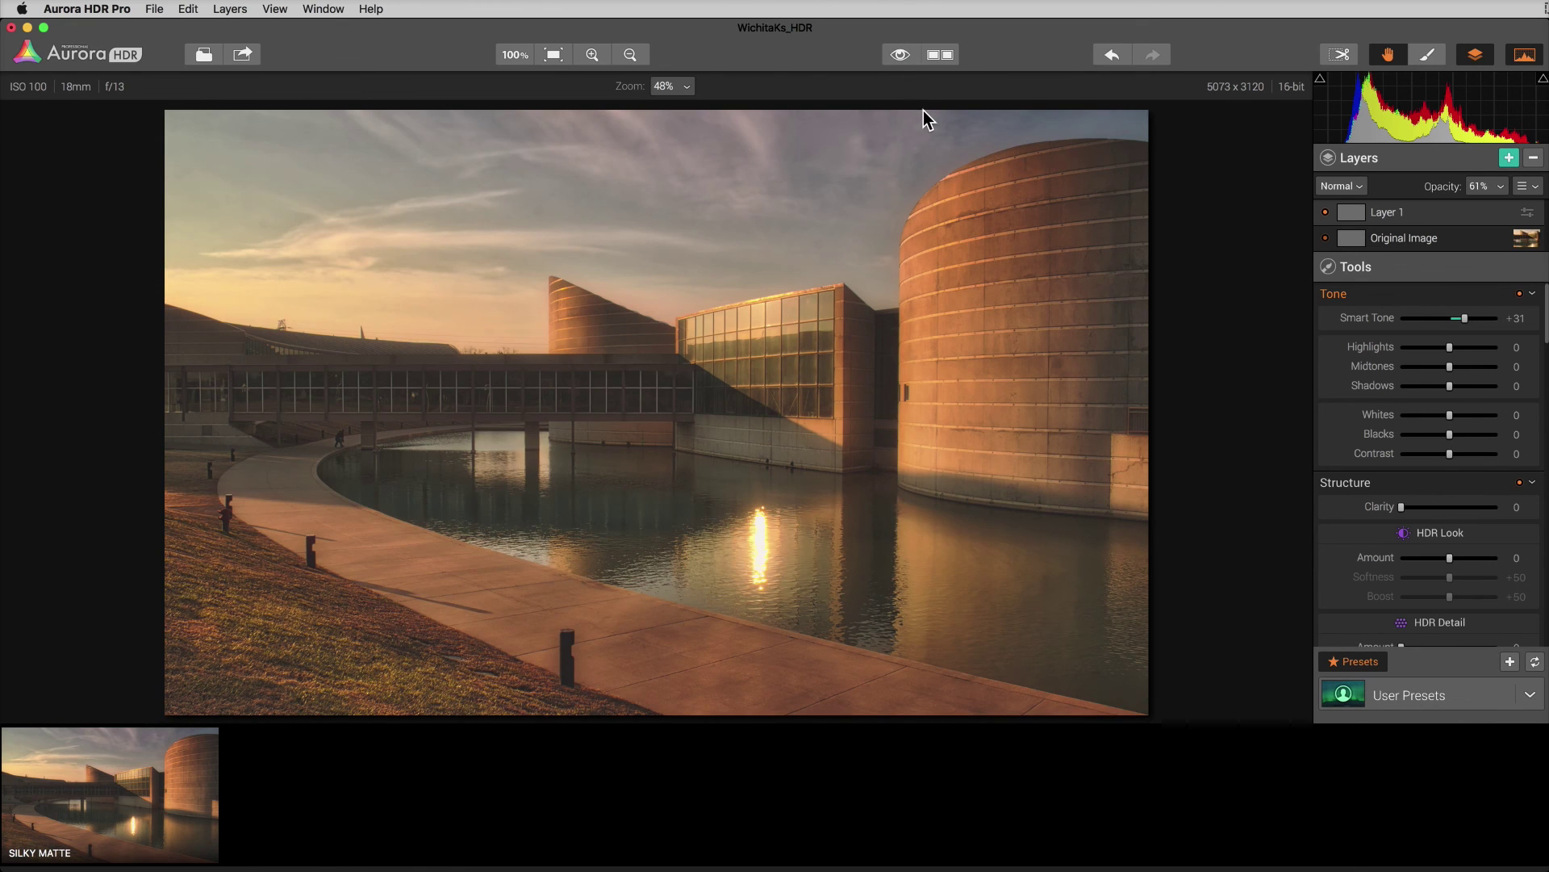